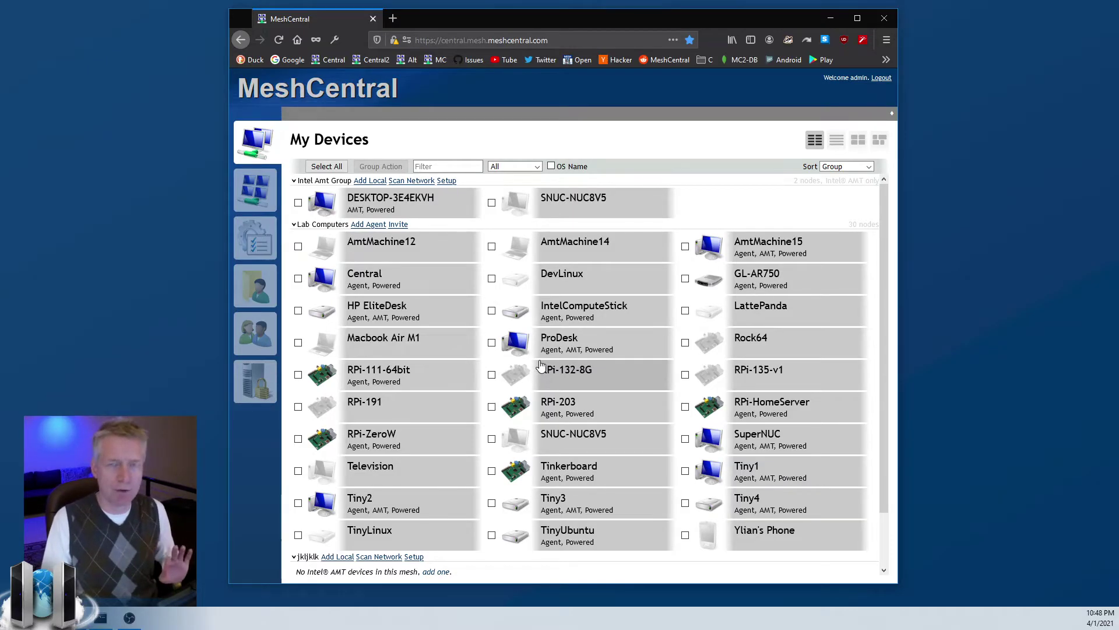
Create the 'My Home Computers' device group, managed using a software agent
{"action": "scroll", "coordinate": [541, 366], "scroll_direction": "down", "scroll_amount": 2}
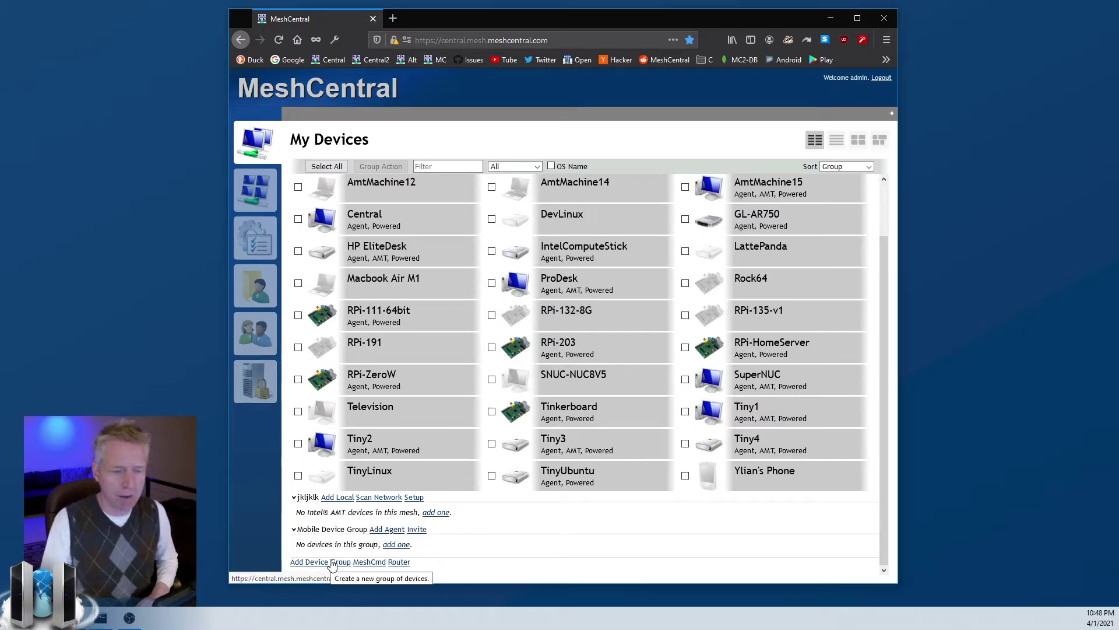
{"action": "left_click", "coordinate": [331, 563]}
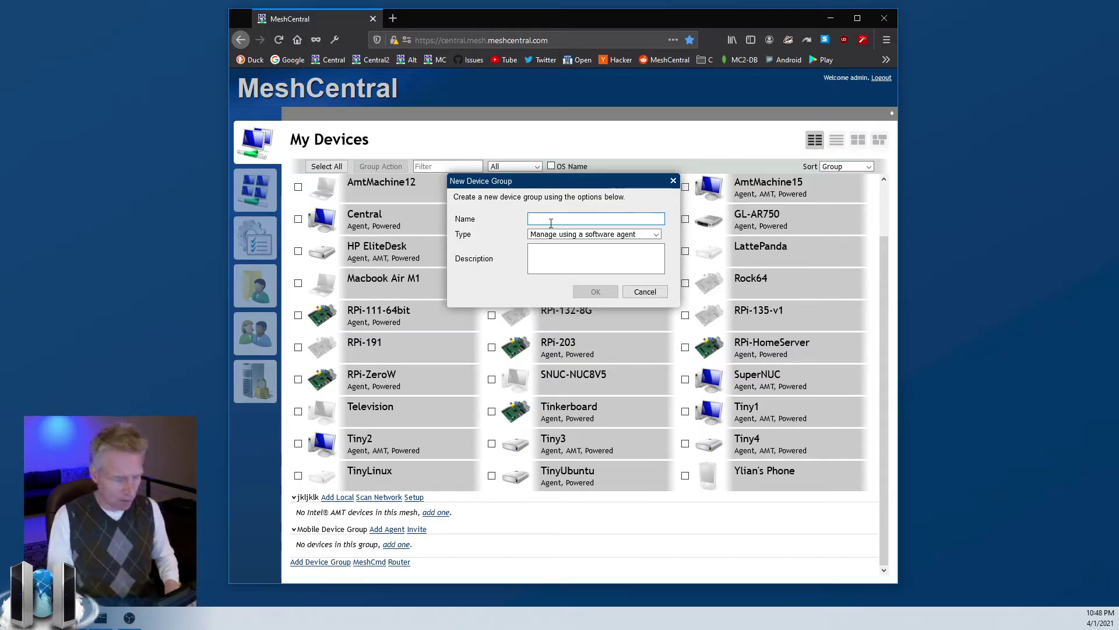
{"action": "type", "text": "My Home "}
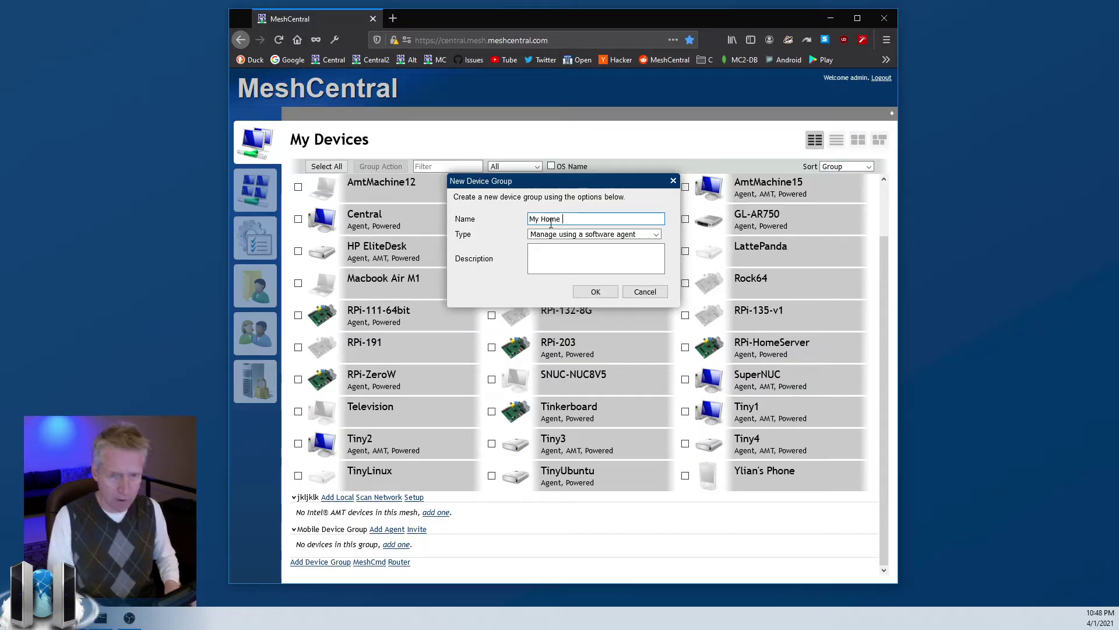
{"action": "type", "text": "Computers"}
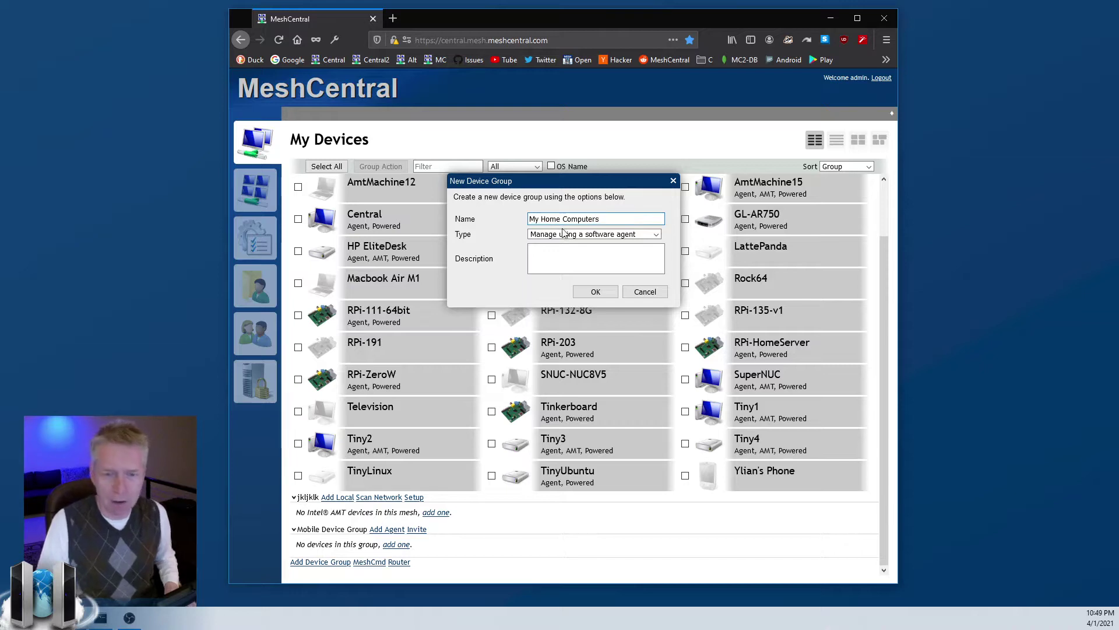
{"action": "left_click", "coordinate": [566, 235]}
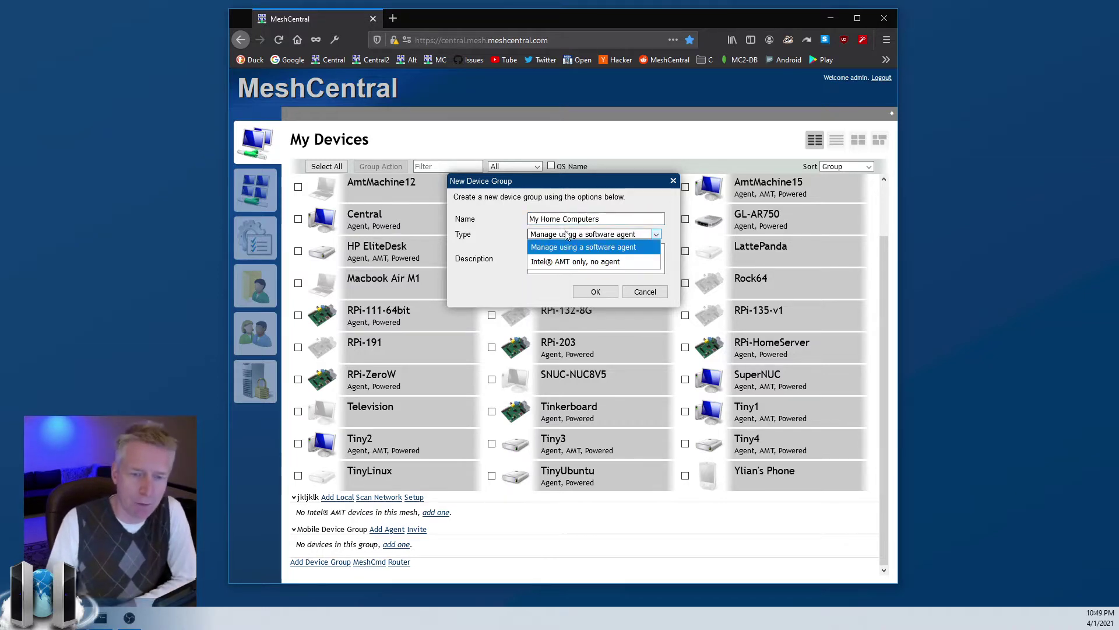
{"action": "left_click", "coordinate": [570, 263]}
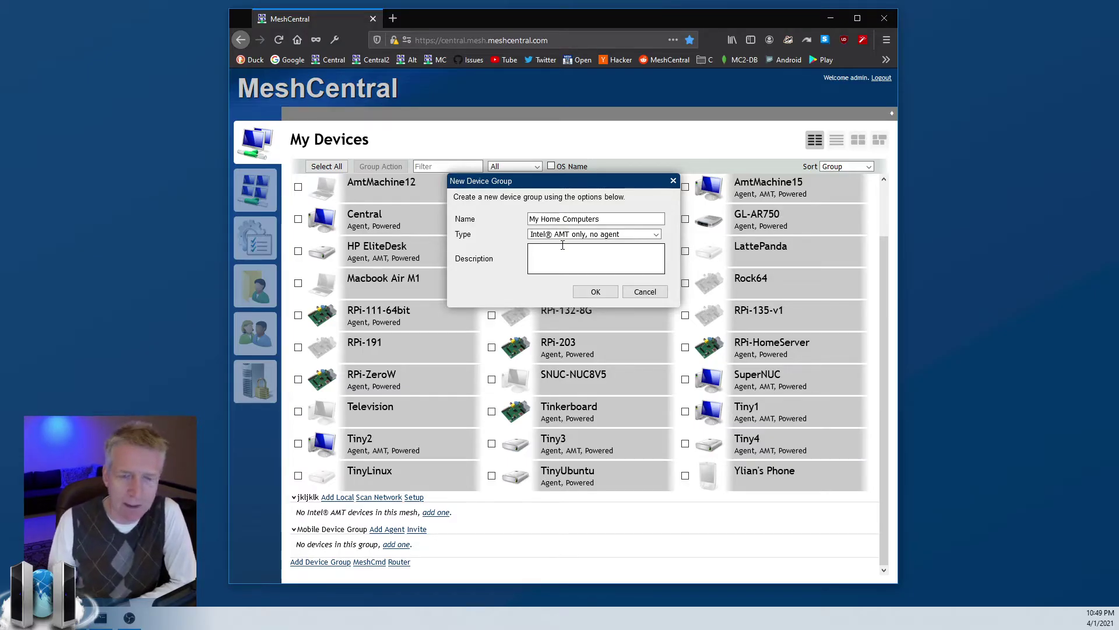
{"action": "left_click", "coordinate": [563, 234]}
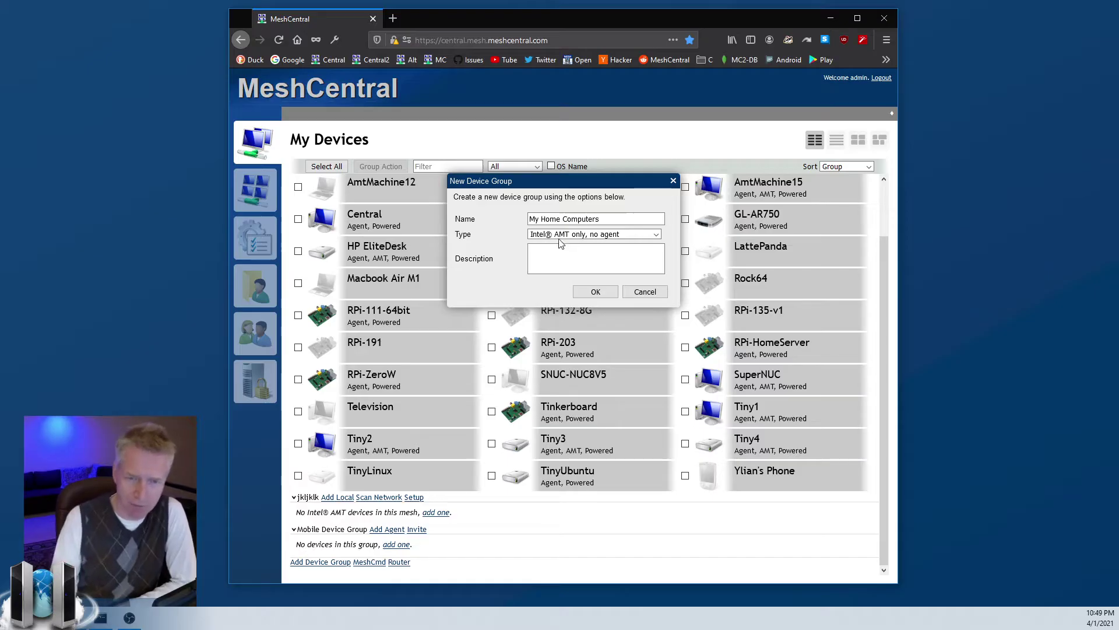
{"action": "left_click", "coordinate": [560, 245]}
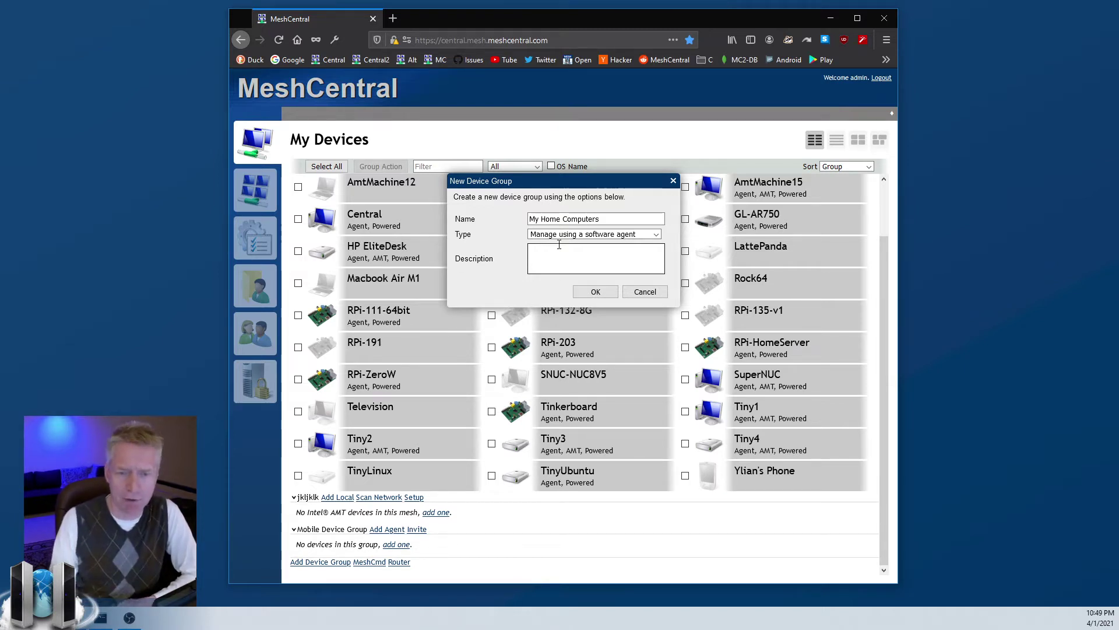
{"action": "left_click", "coordinate": [594, 291]}
{"action": "scroll", "coordinate": [371, 544], "scroll_direction": "down", "scroll_amount": 1}
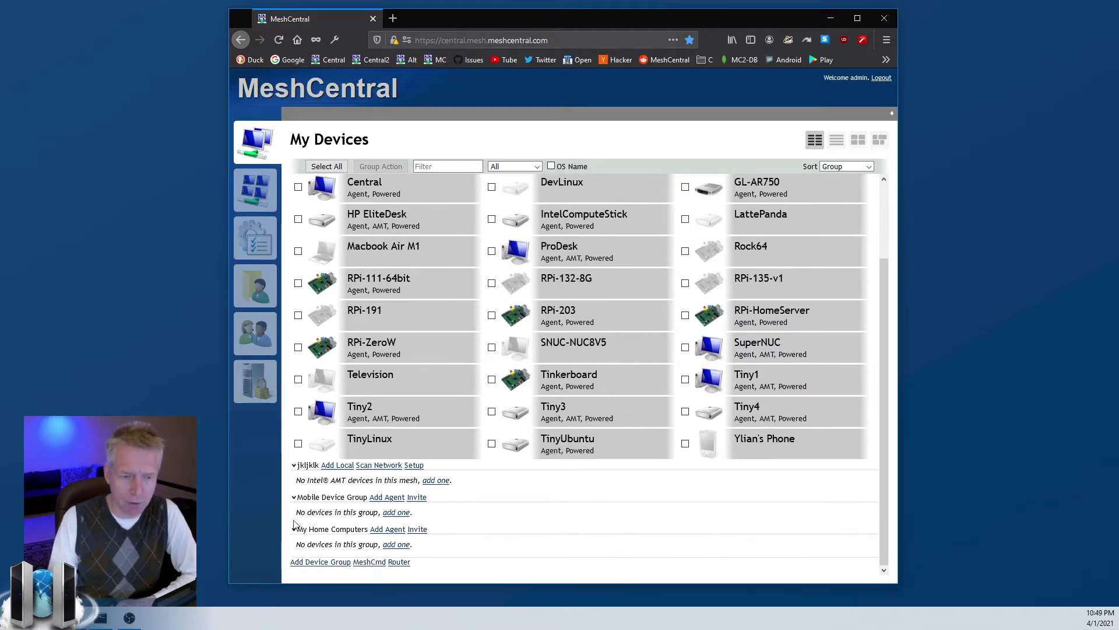
Add an agent to My Home Computers for Linux / BSD and copy its wget install command
{"action": "left_click", "coordinate": [392, 535]}
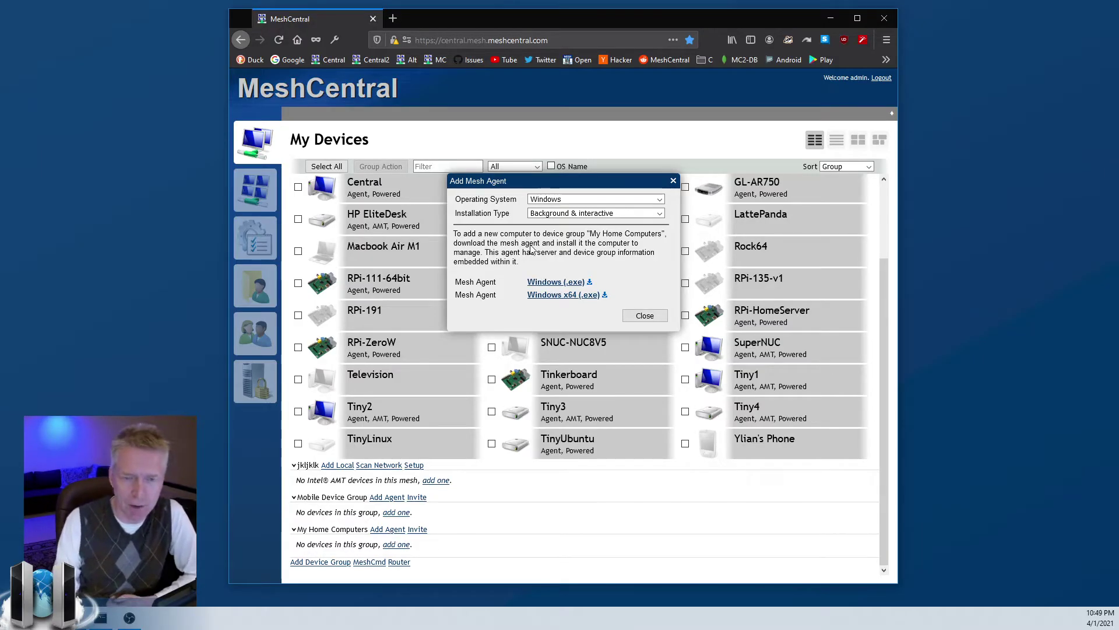
{"action": "left_click", "coordinate": [553, 199]}
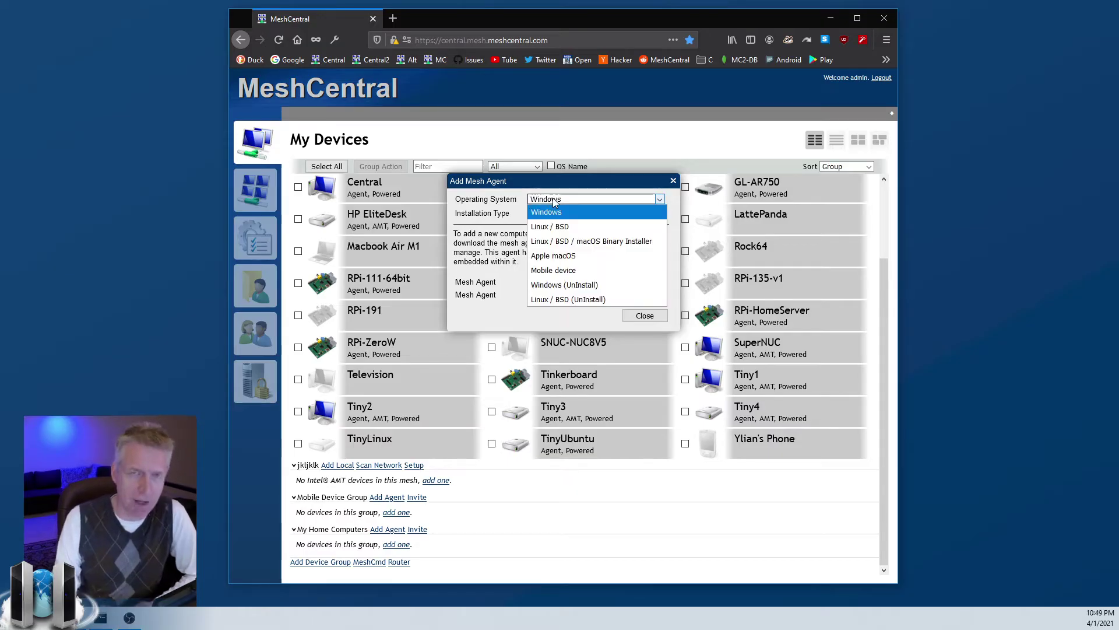
{"action": "left_click", "coordinate": [552, 199]}
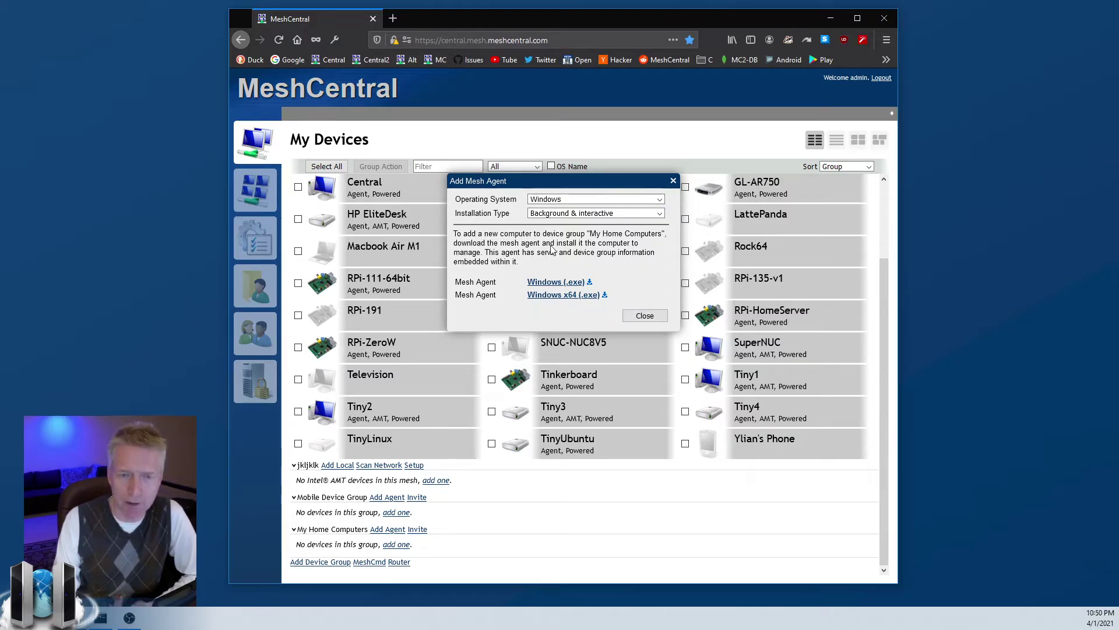
{"action": "left_click", "coordinate": [555, 200]}
{"action": "left_click", "coordinate": [555, 229]}
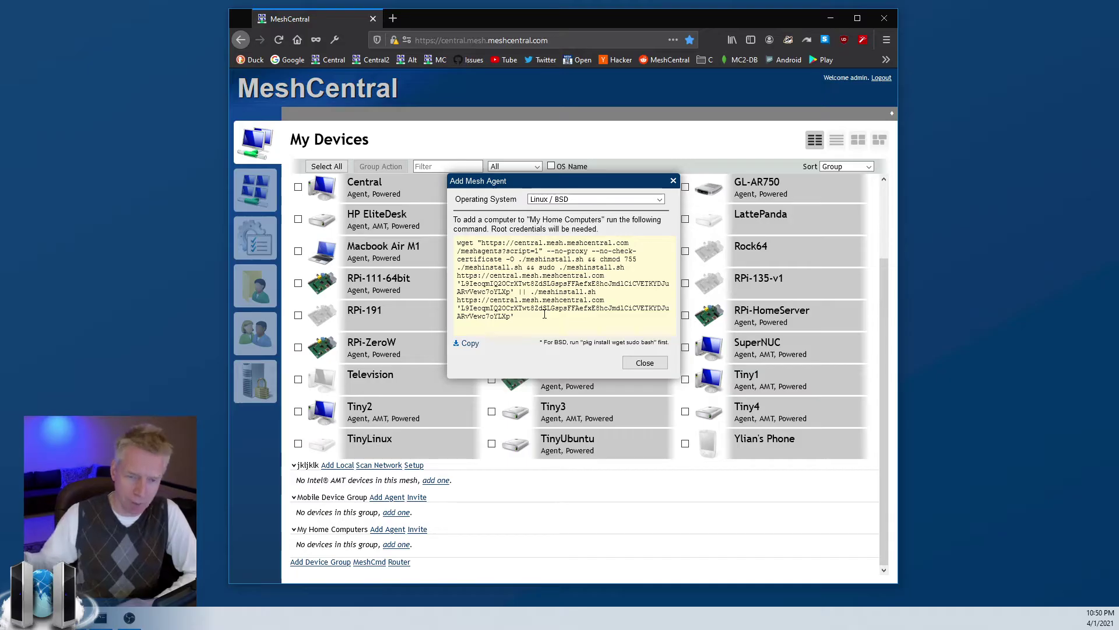
{"action": "left_click", "coordinate": [468, 345]}
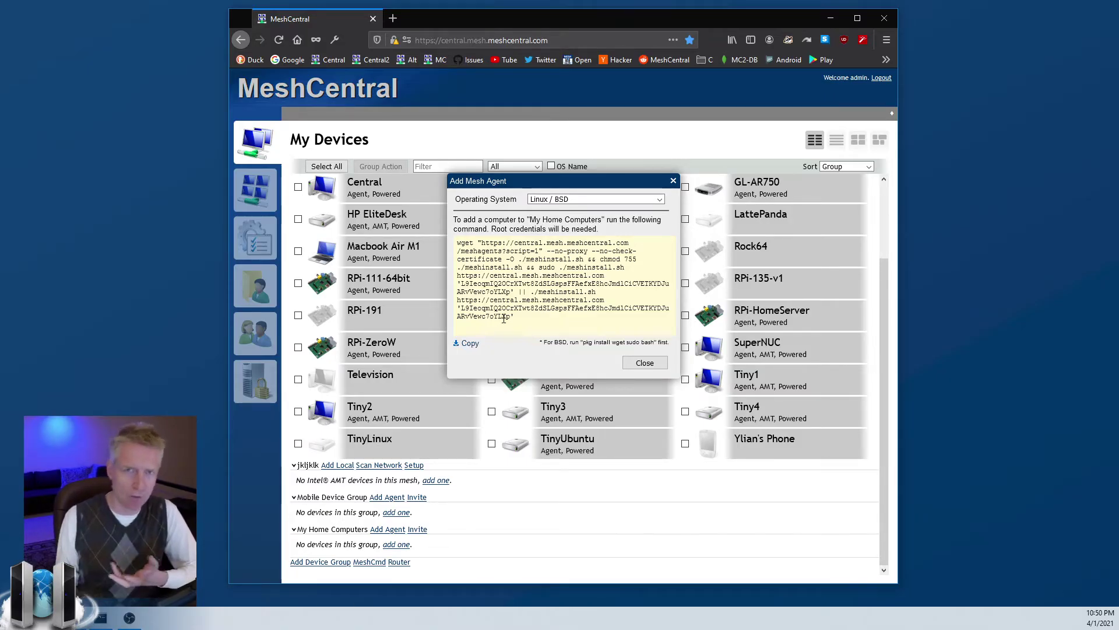
{"action": "left_click", "coordinate": [598, 200]}
Review the Linux / BSD / macOS Binary Installer architectures, then switch the installer to Apple macOS
{"action": "left_click", "coordinate": [581, 241]}
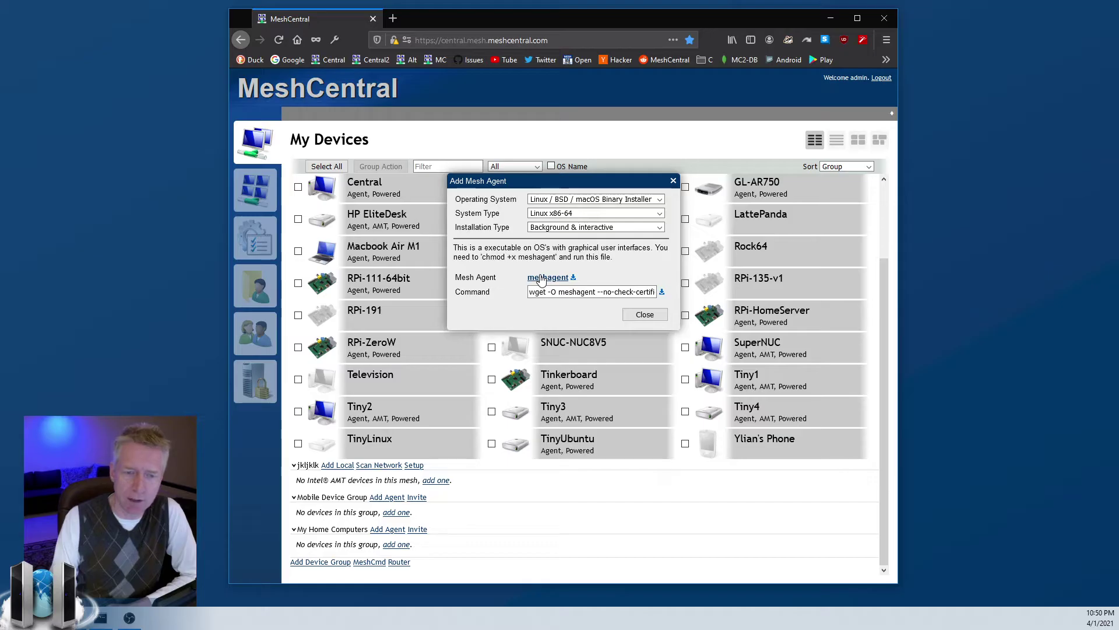
{"action": "left_click", "coordinate": [594, 213]}
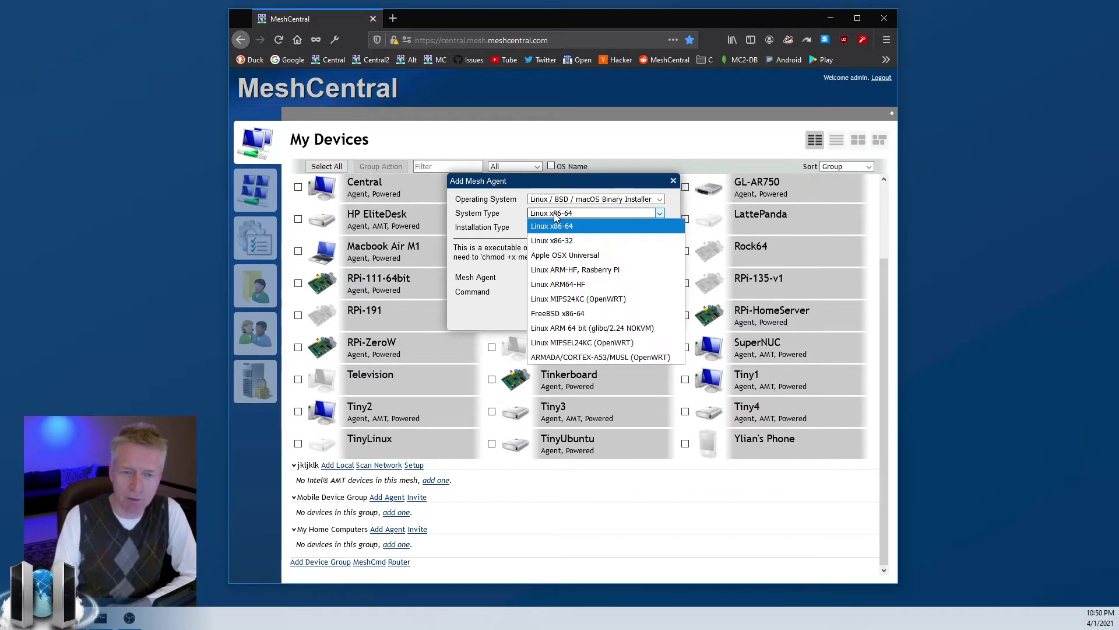
{"action": "left_click", "coordinate": [565, 226]}
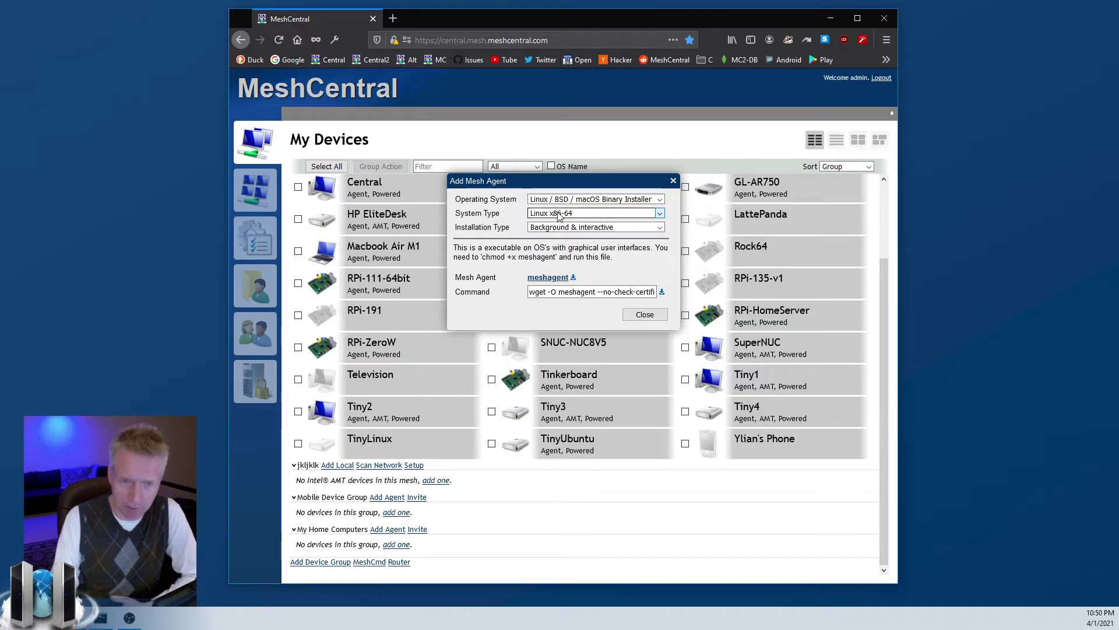
{"action": "left_click", "coordinate": [589, 199]}
{"action": "left_click", "coordinate": [542, 251]}
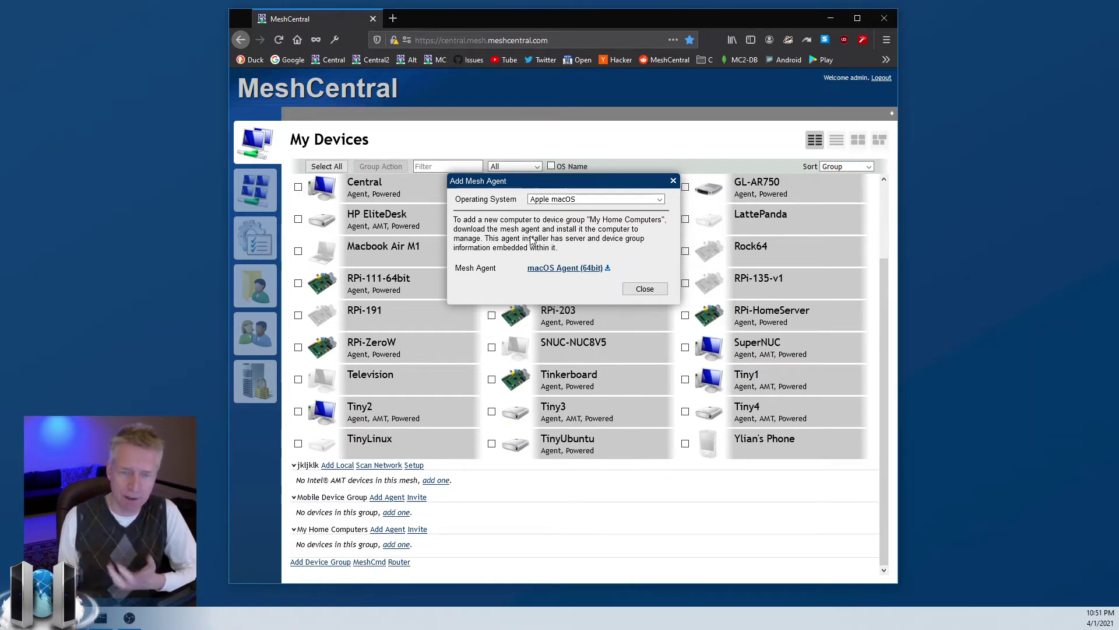
Check the Mobile device and Windows (UnInstall) options, then return the installer to Windows
{"action": "left_click", "coordinate": [559, 199]}
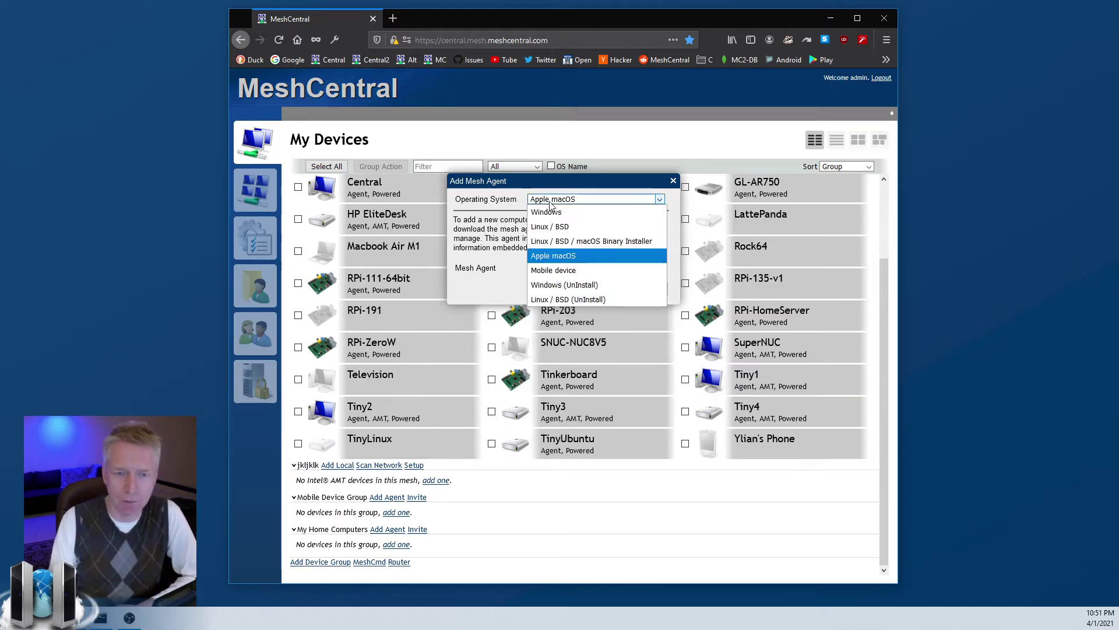
{"action": "left_click", "coordinate": [551, 271]}
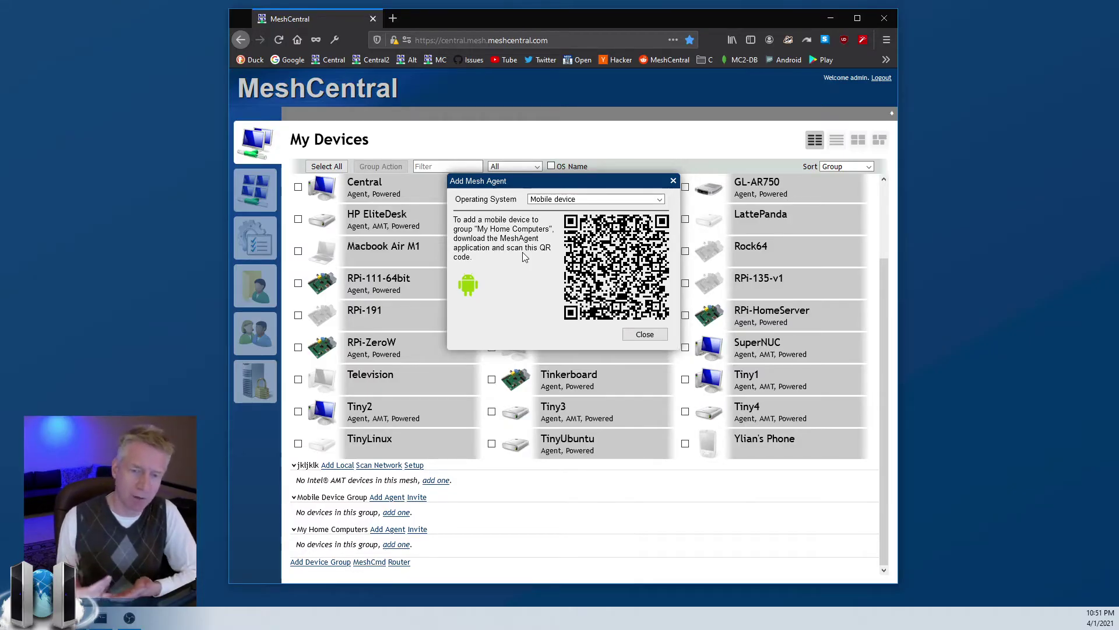
{"action": "left_click", "coordinate": [543, 200]}
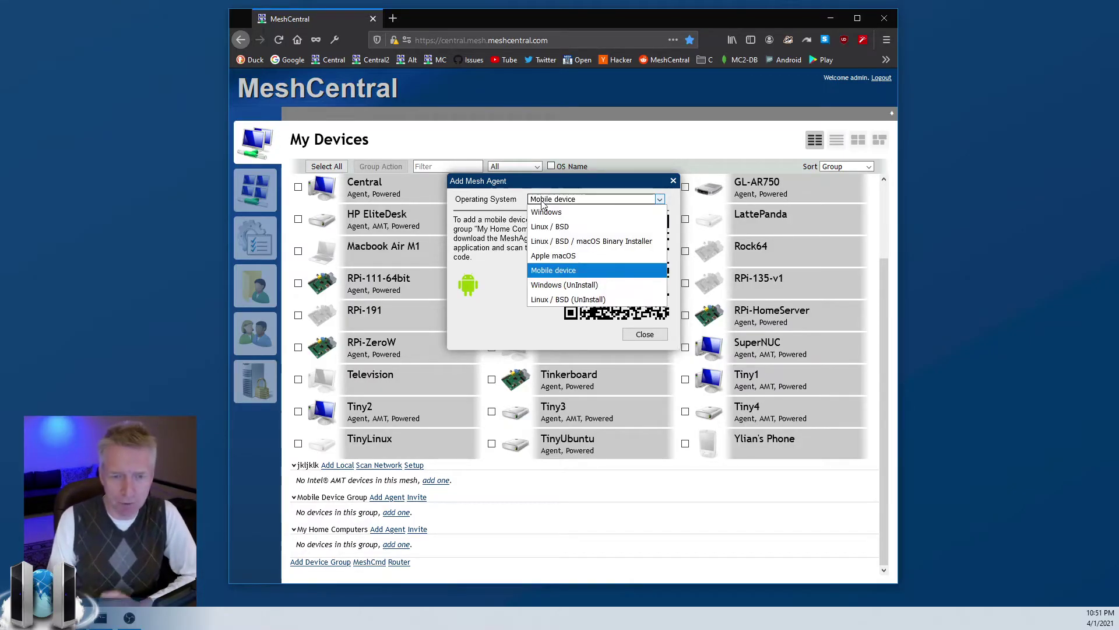
{"action": "left_click", "coordinate": [562, 285]}
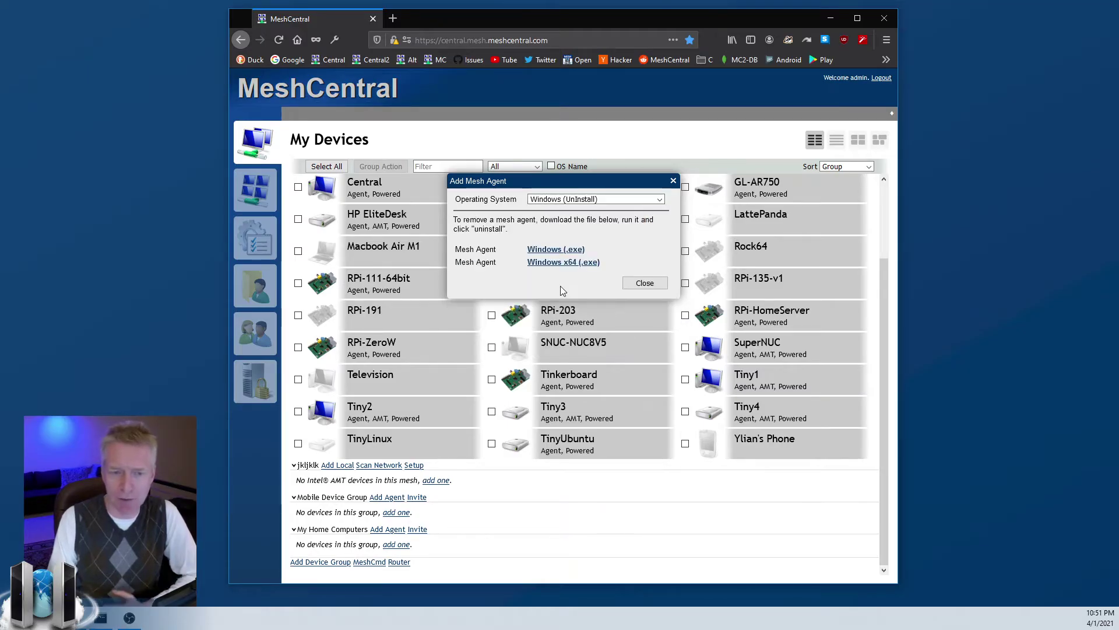
{"action": "left_click", "coordinate": [565, 200]}
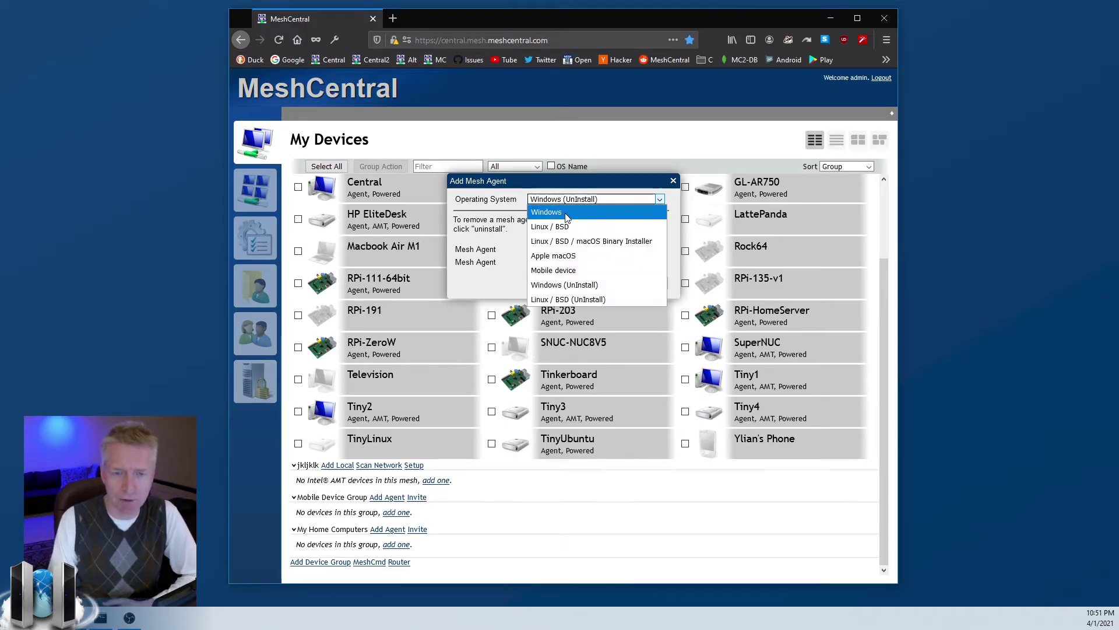
{"action": "left_click", "coordinate": [566, 213]}
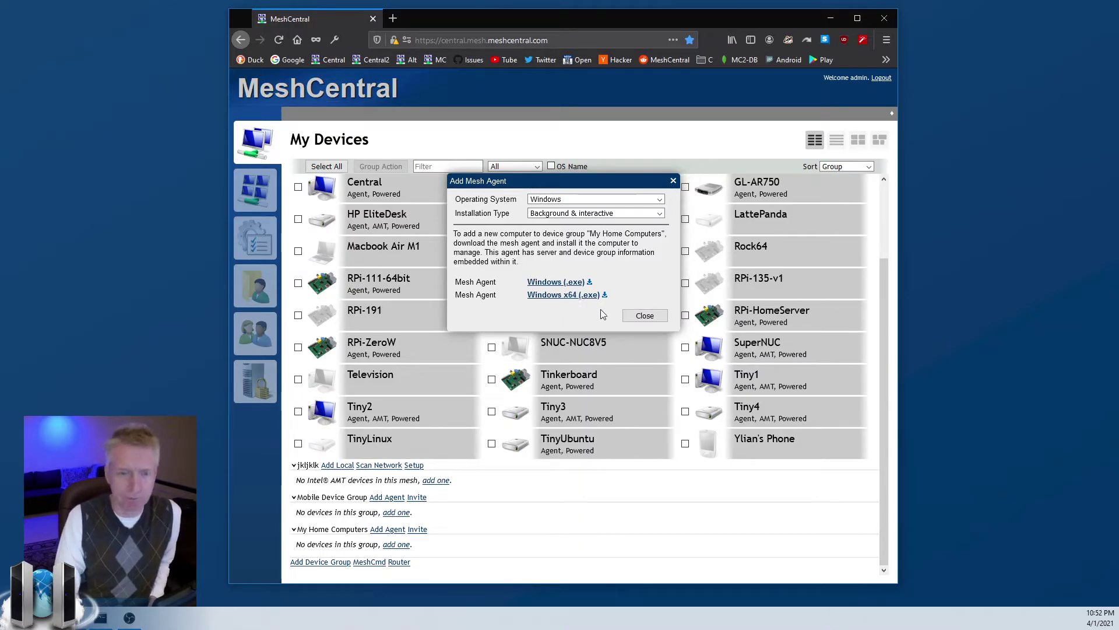
{"action": "left_click", "coordinate": [629, 318]}
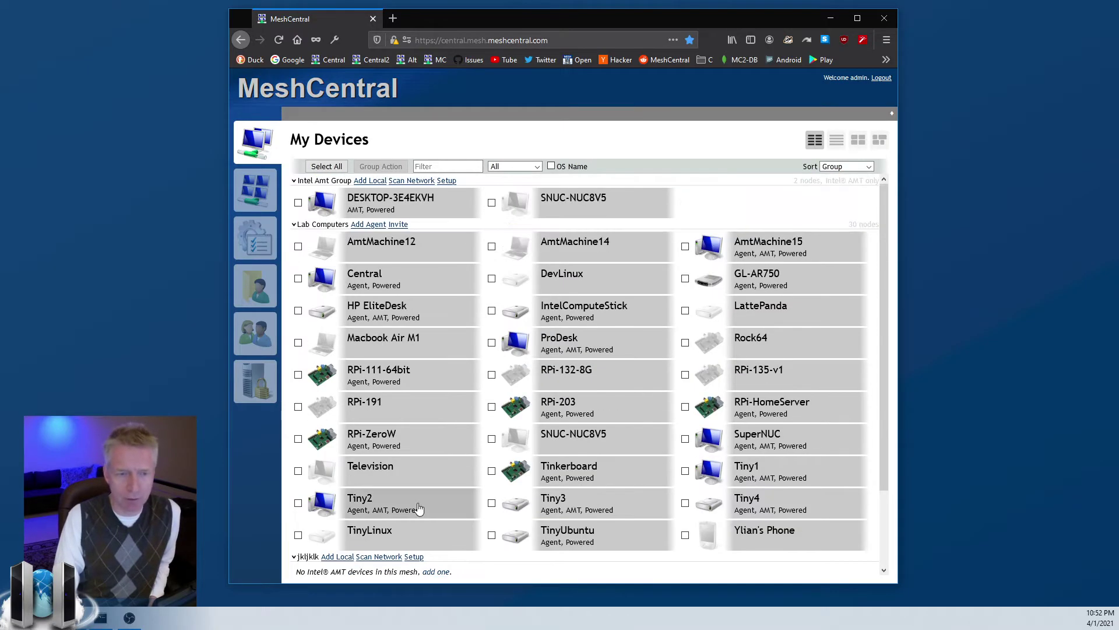
{"action": "scroll", "coordinate": [419, 507], "scroll_direction": "up", "scroll_amount": 3}
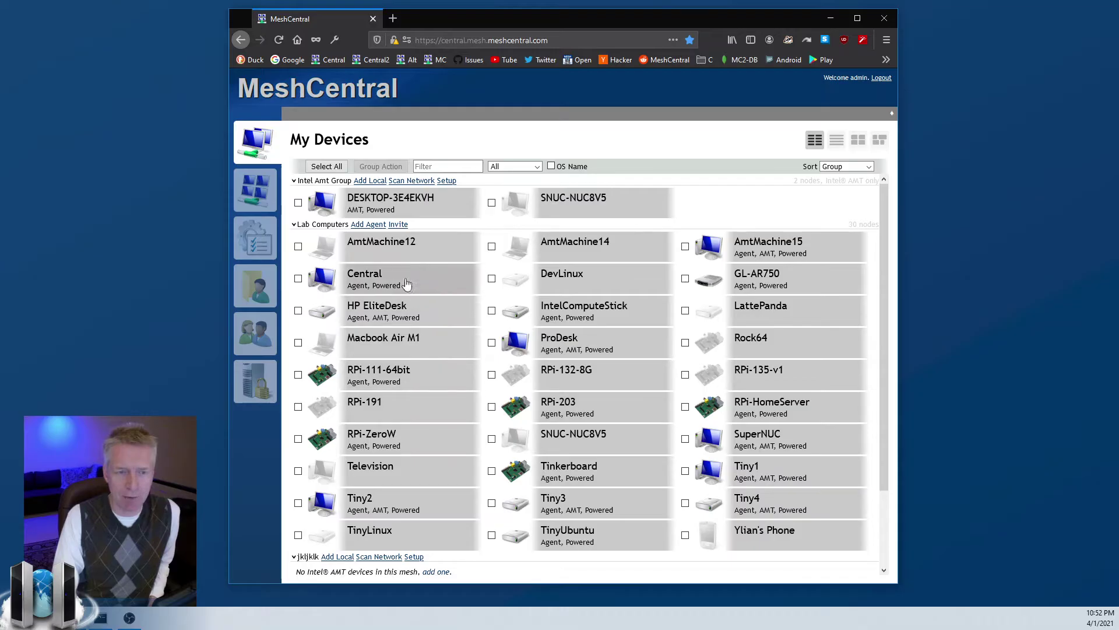
{"action": "left_click", "coordinate": [371, 224]}
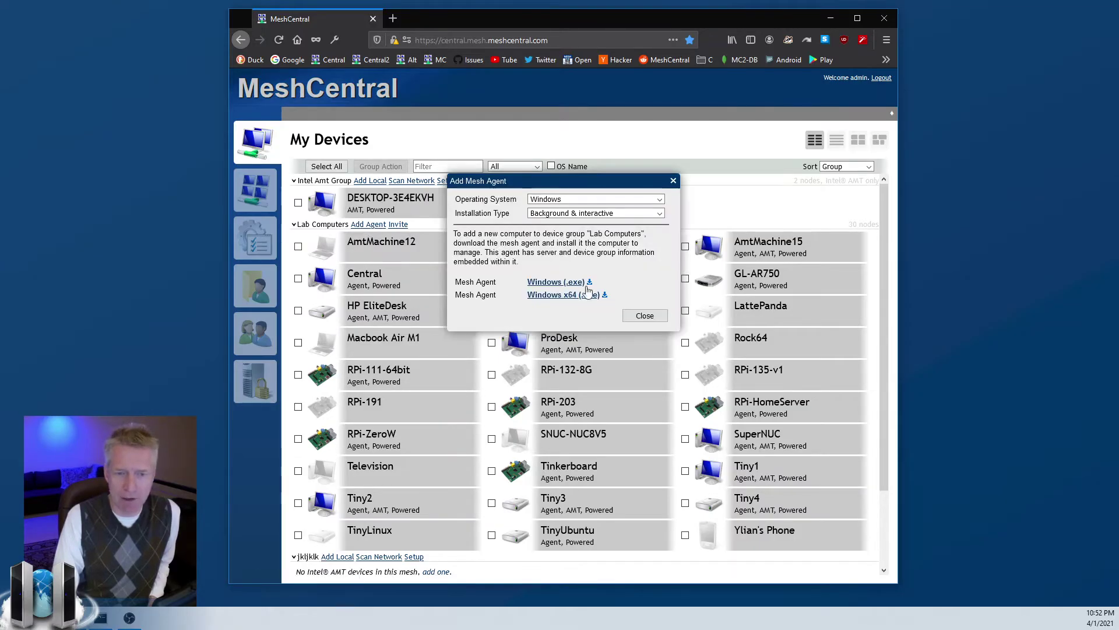
{"action": "left_click", "coordinate": [644, 315]}
{"action": "scroll", "coordinate": [622, 328], "scroll_direction": "down", "scroll_amount": 3}
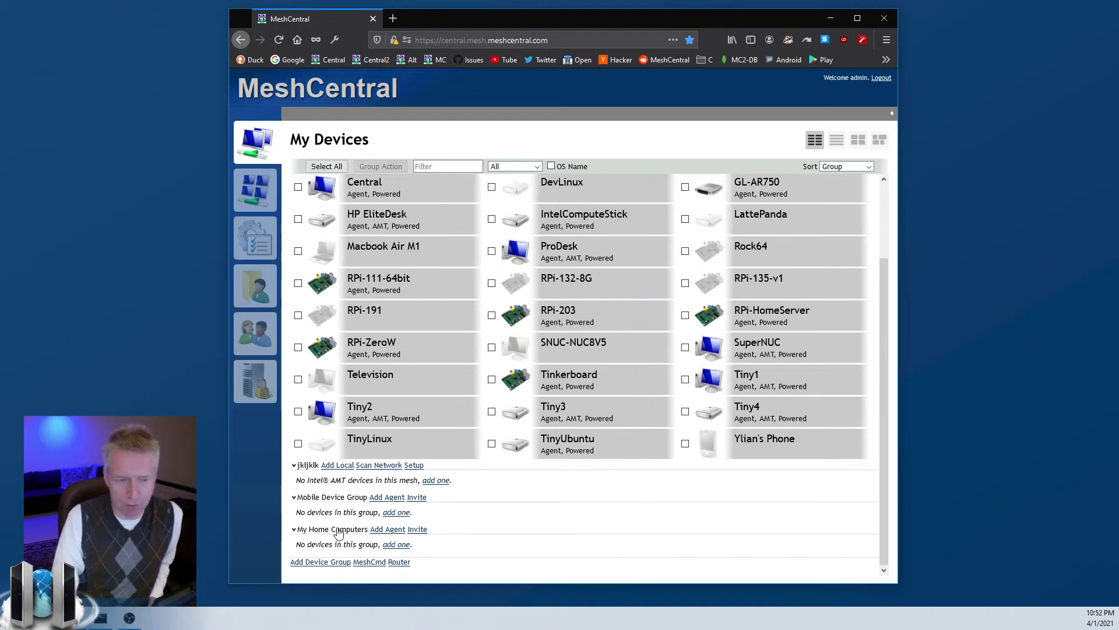
{"action": "left_click", "coordinate": [379, 529]}
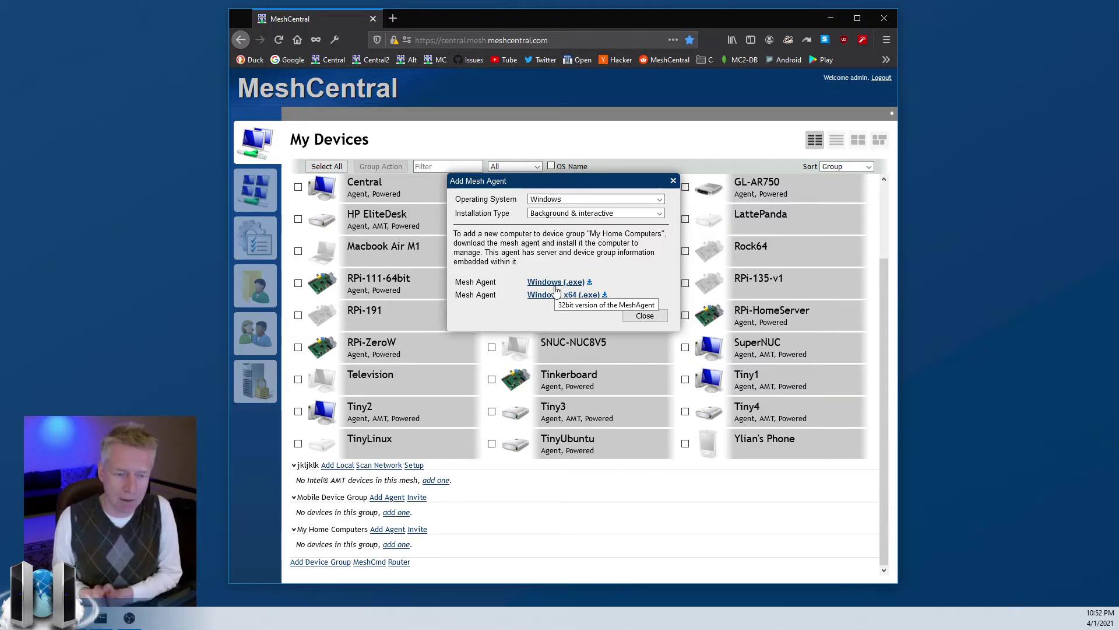
{"action": "left_click", "coordinate": [644, 315]}
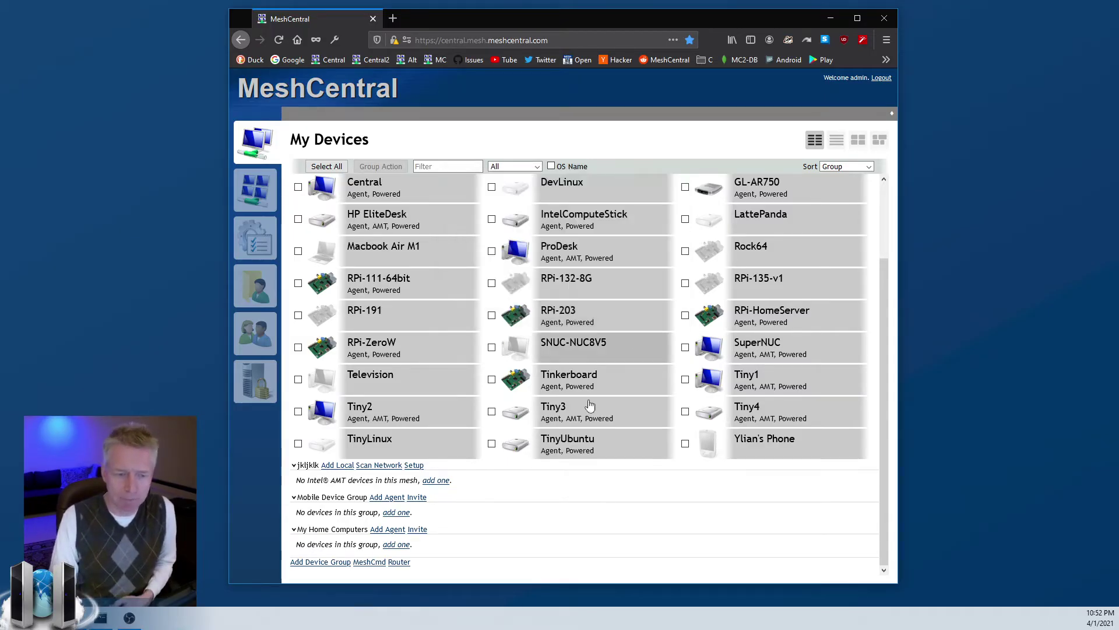
{"action": "scroll", "coordinate": [585, 412], "scroll_direction": "up", "scroll_amount": 3}
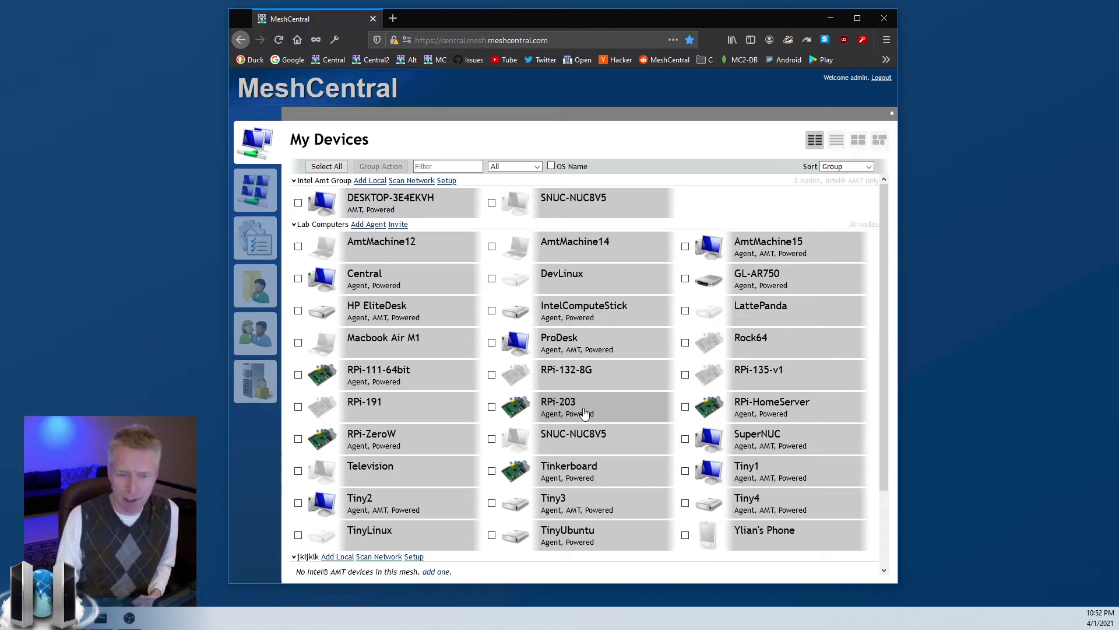
{"action": "left_click", "coordinate": [742, 466]}
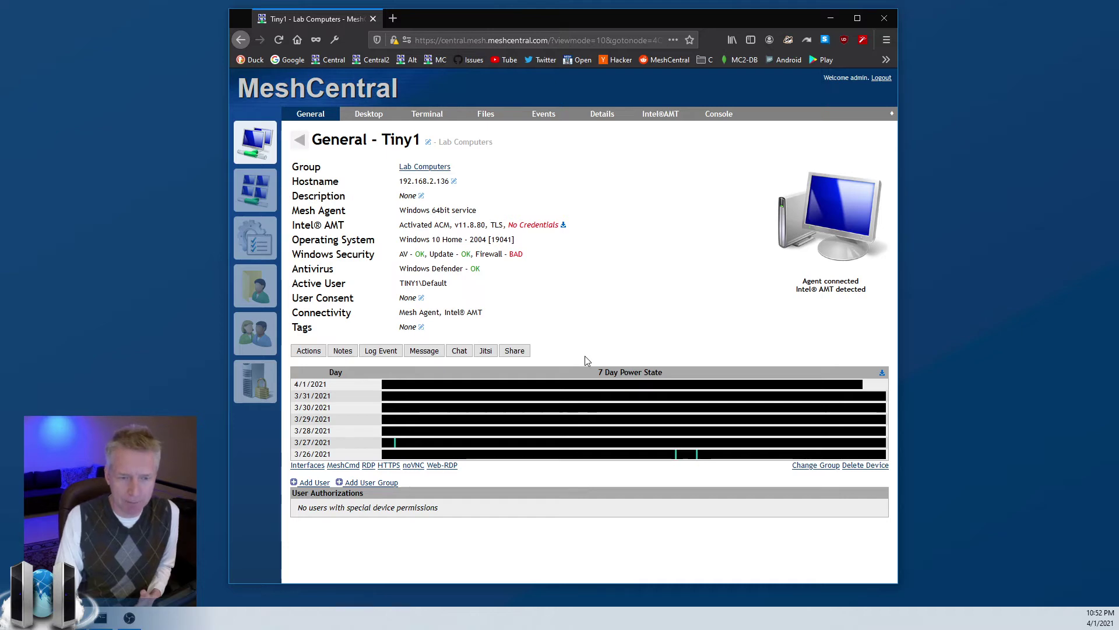
{"action": "left_click", "coordinate": [300, 143]}
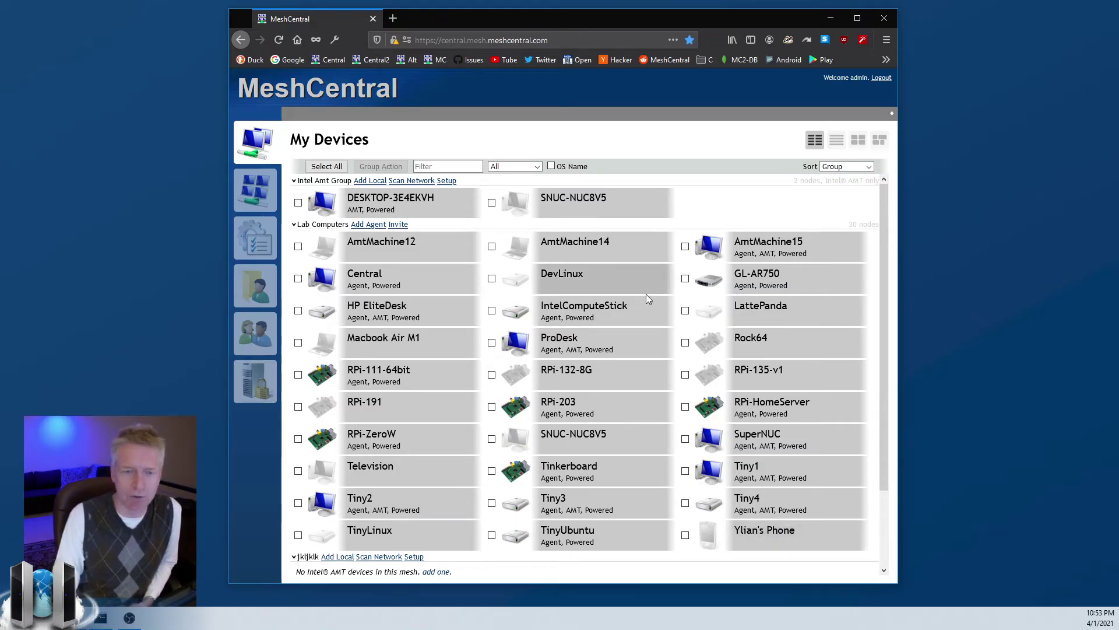
Filter the device list to Online devices after trying Offline and All, then open Tiny1
{"action": "left_click", "coordinate": [520, 166]}
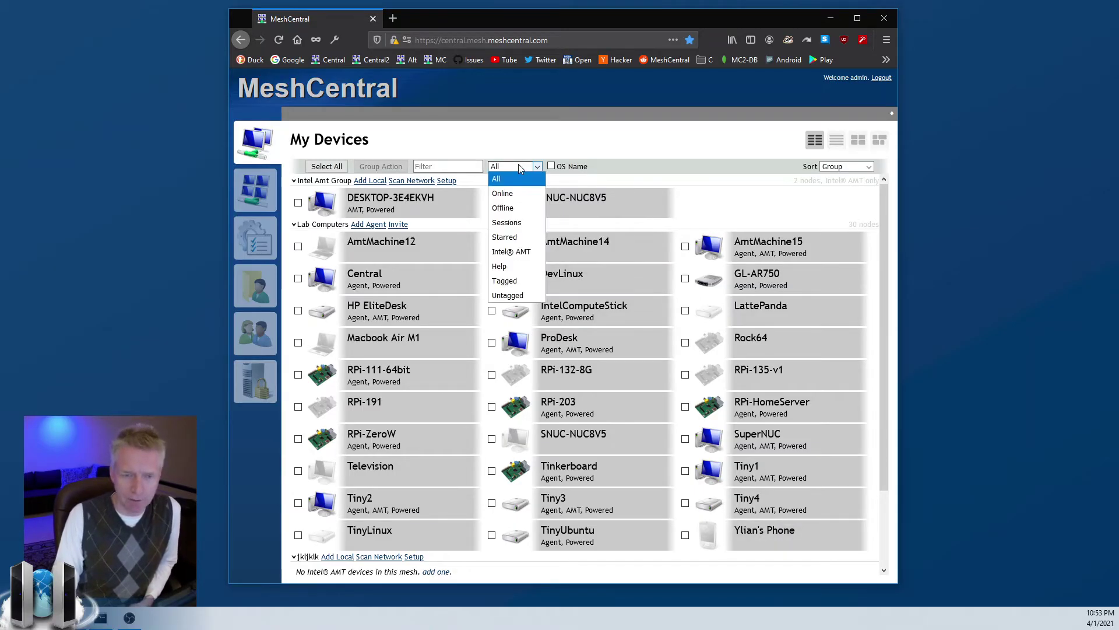
{"action": "left_click", "coordinate": [515, 194]}
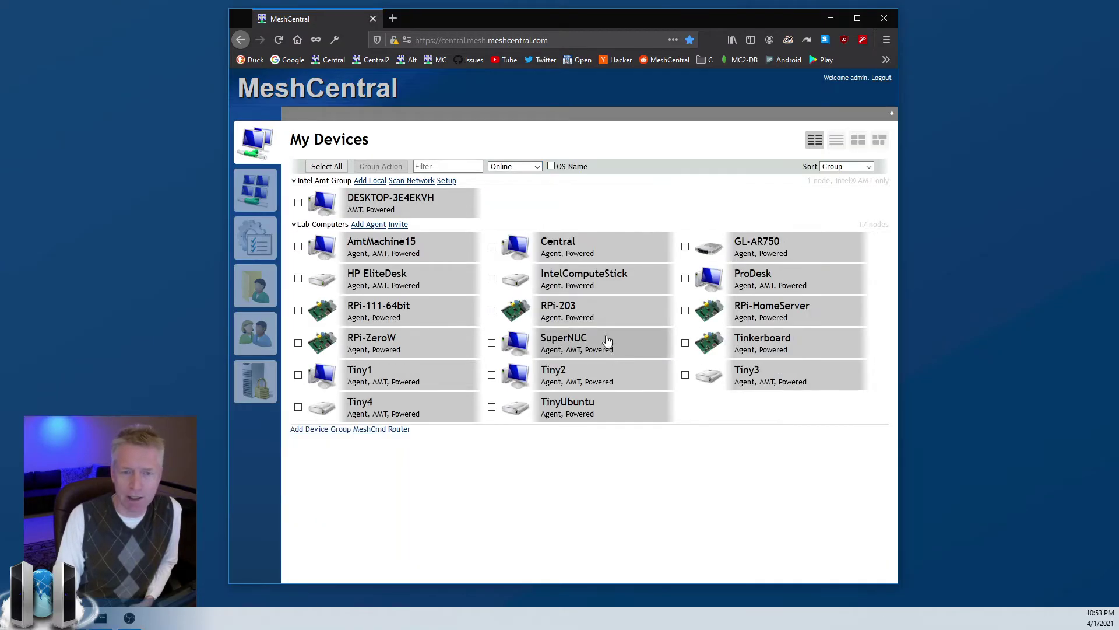
{"action": "left_click", "coordinate": [520, 169]}
{"action": "left_click", "coordinate": [516, 208]}
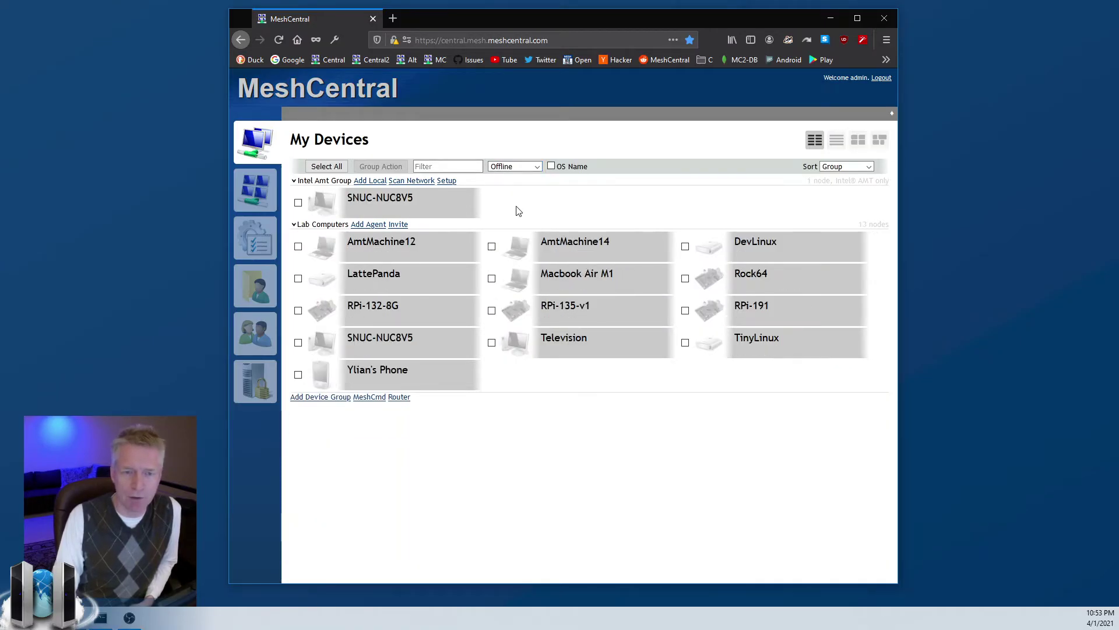
{"action": "left_click", "coordinate": [515, 169]}
{"action": "left_click", "coordinate": [497, 179]}
{"action": "left_click", "coordinate": [512, 169]}
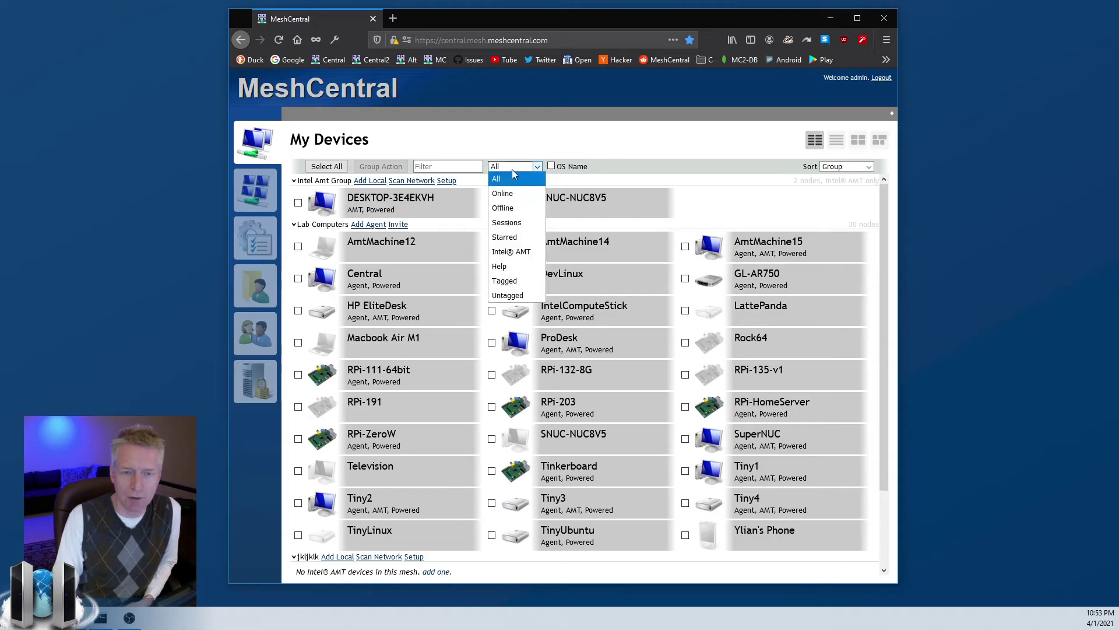
{"action": "left_click", "coordinate": [515, 195]}
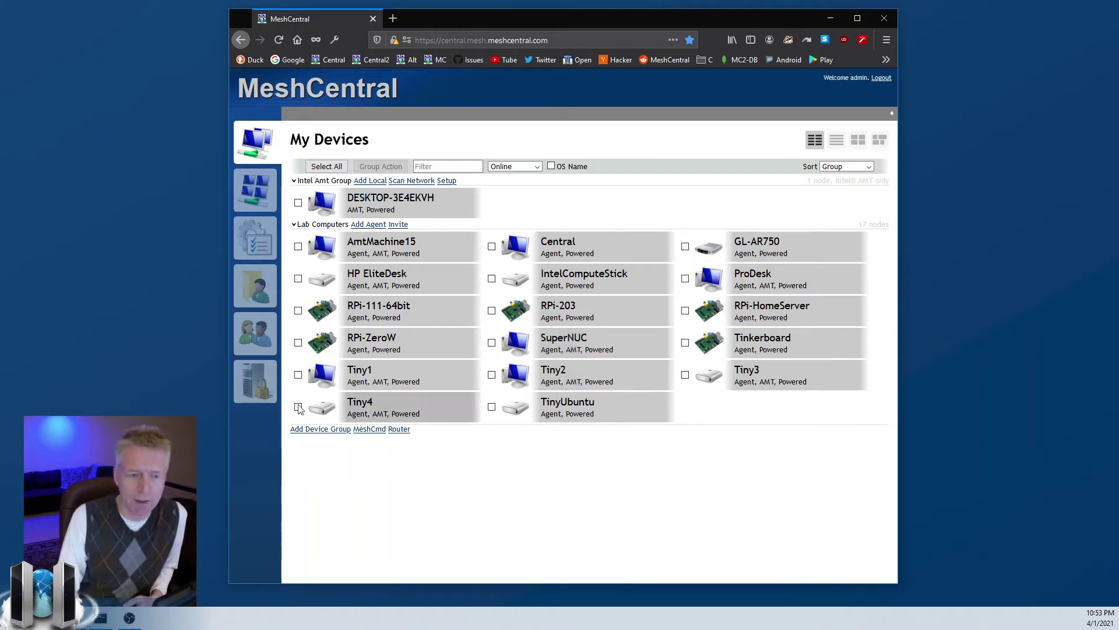
{"action": "left_click", "coordinate": [400, 385]}
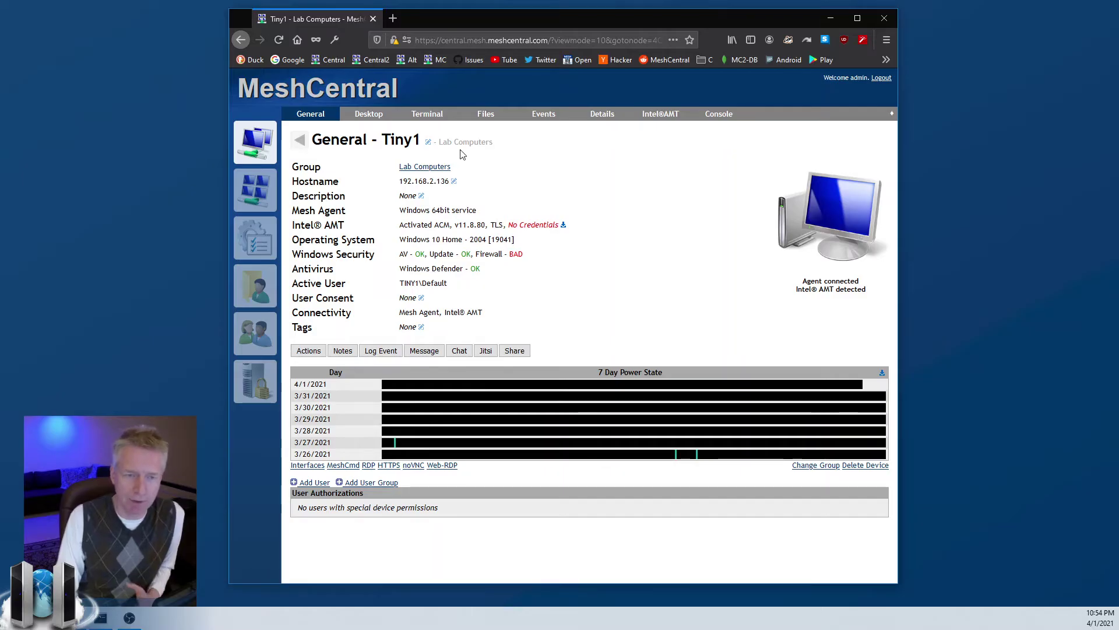
{"action": "left_click", "coordinate": [428, 141]}
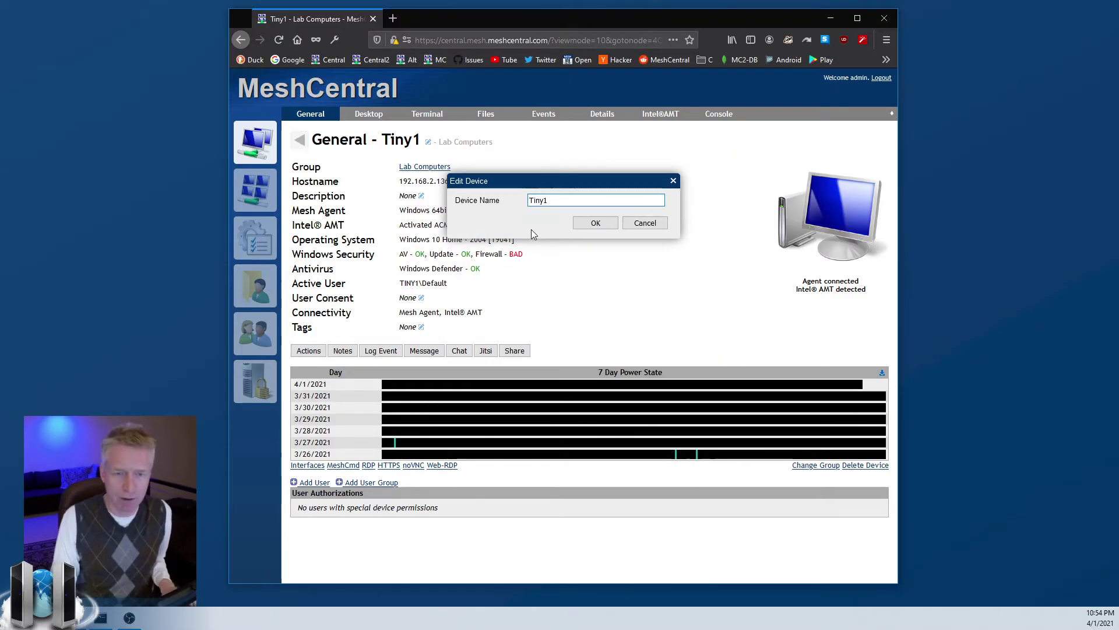
{"action": "type", "text": "asasasas"}
{"action": "left_click", "coordinate": [594, 223]}
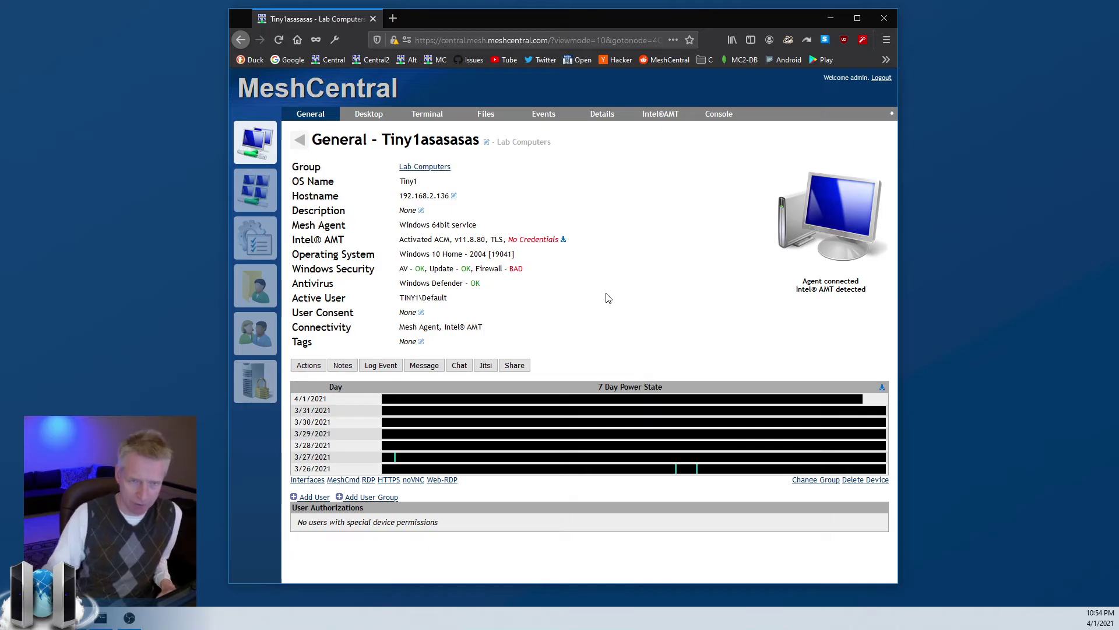
{"action": "left_click", "coordinate": [416, 145]}
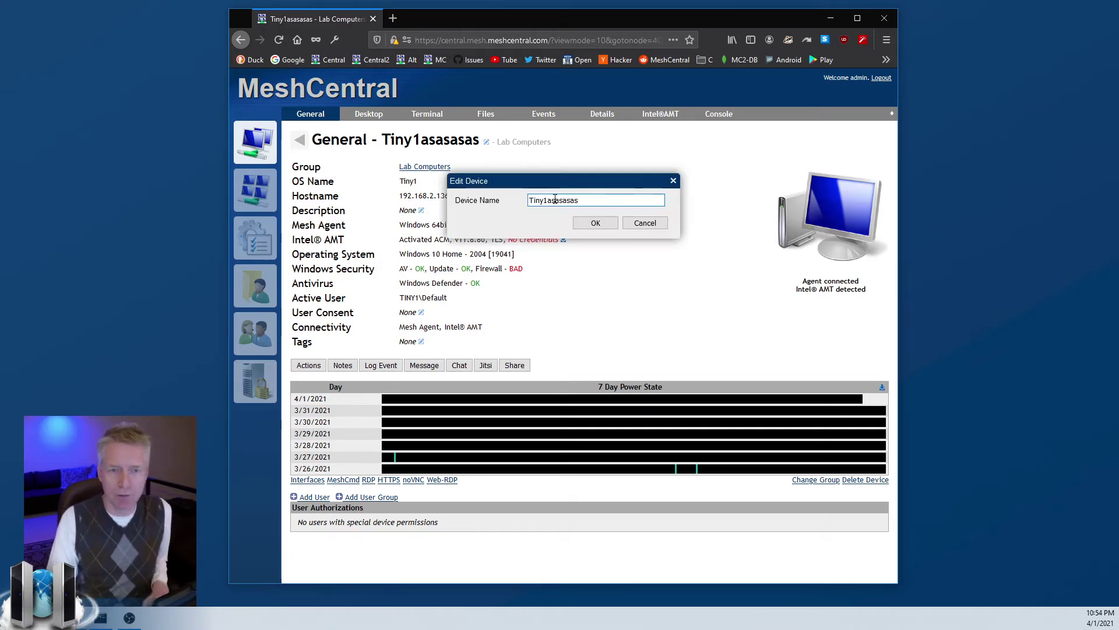
{"action": "left_click_drag", "start_coordinate": [548, 200], "coordinate": [586, 201]}
{"action": "key", "text": "BackSpace"}
{"action": "left_click", "coordinate": [595, 223]}
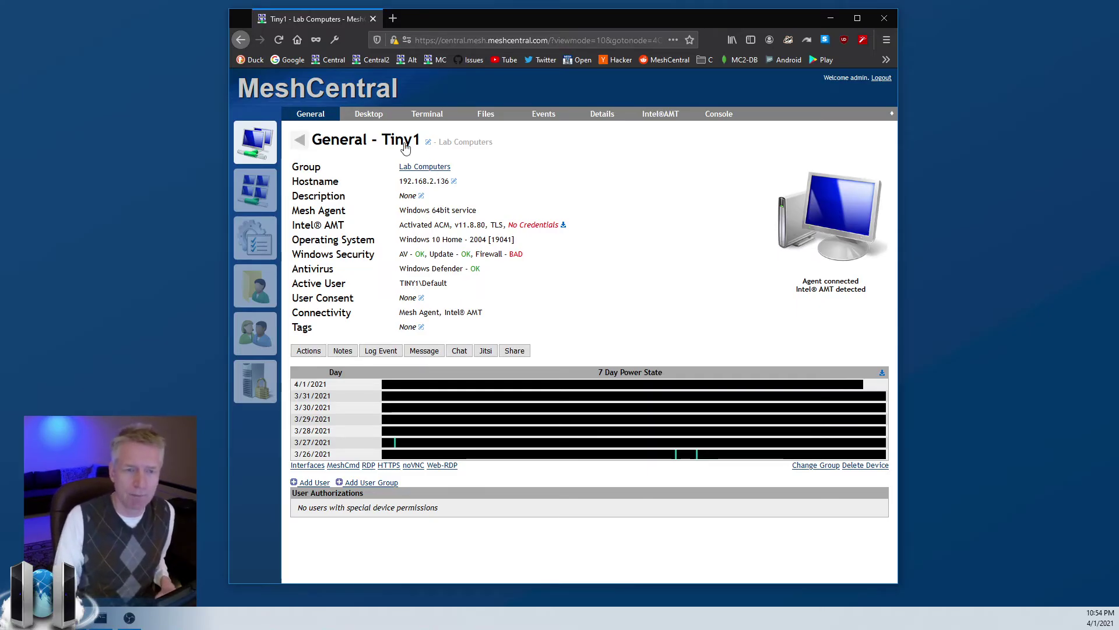
{"action": "left_click", "coordinate": [299, 140]}
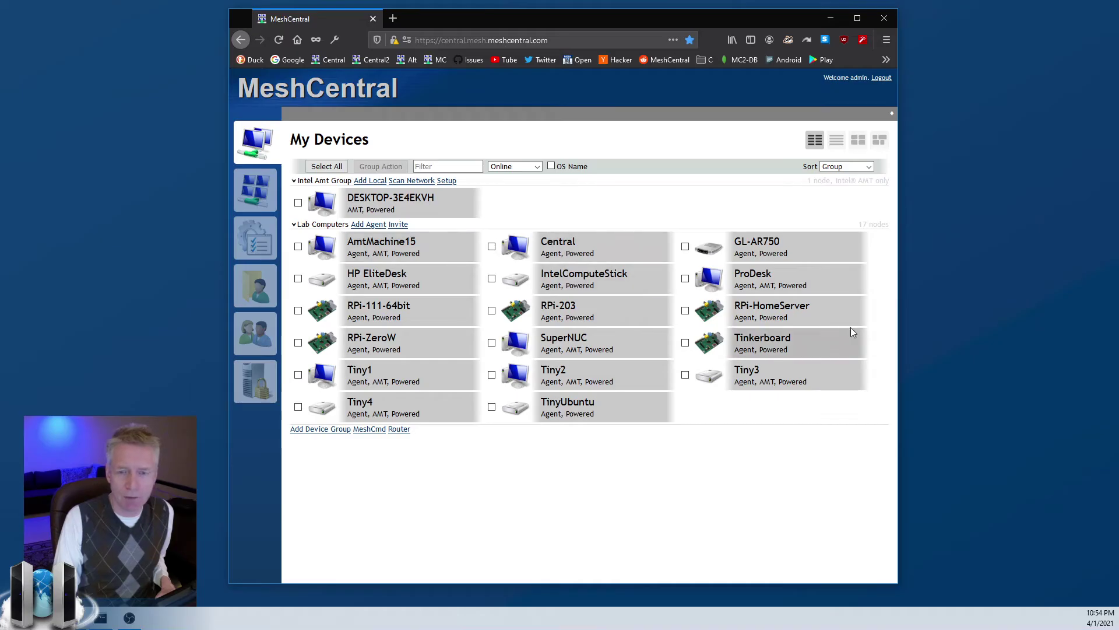
{"action": "left_click", "coordinate": [450, 388]}
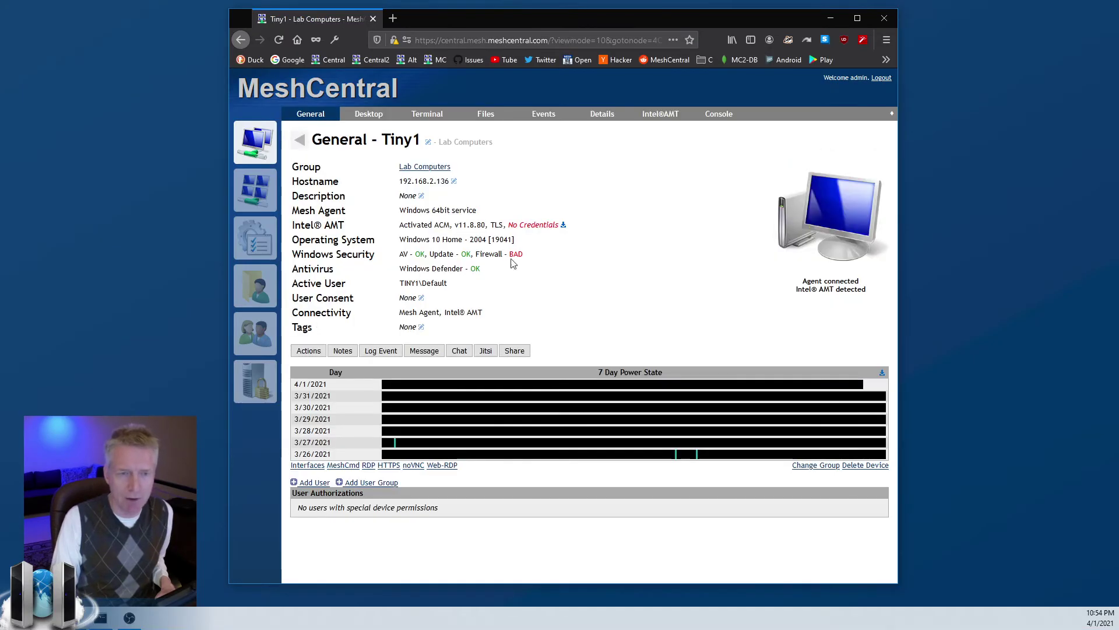
{"action": "left_click", "coordinate": [399, 142]}
{"action": "type", "text": "a"}
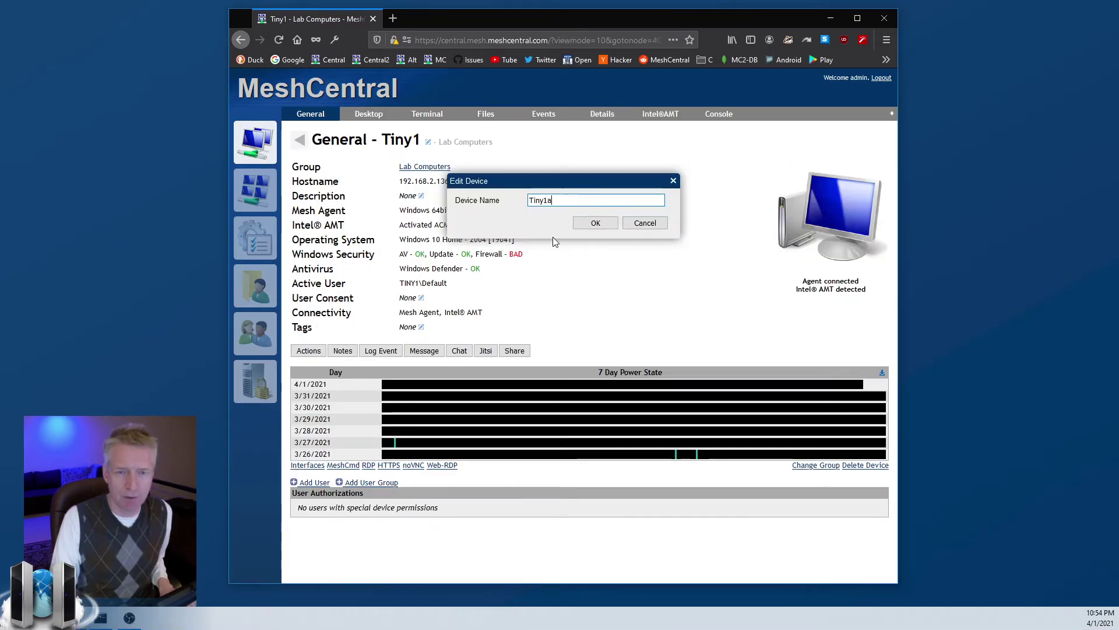
{"action": "type", "text": "aaa"}
{"action": "key", "text": "Return"}
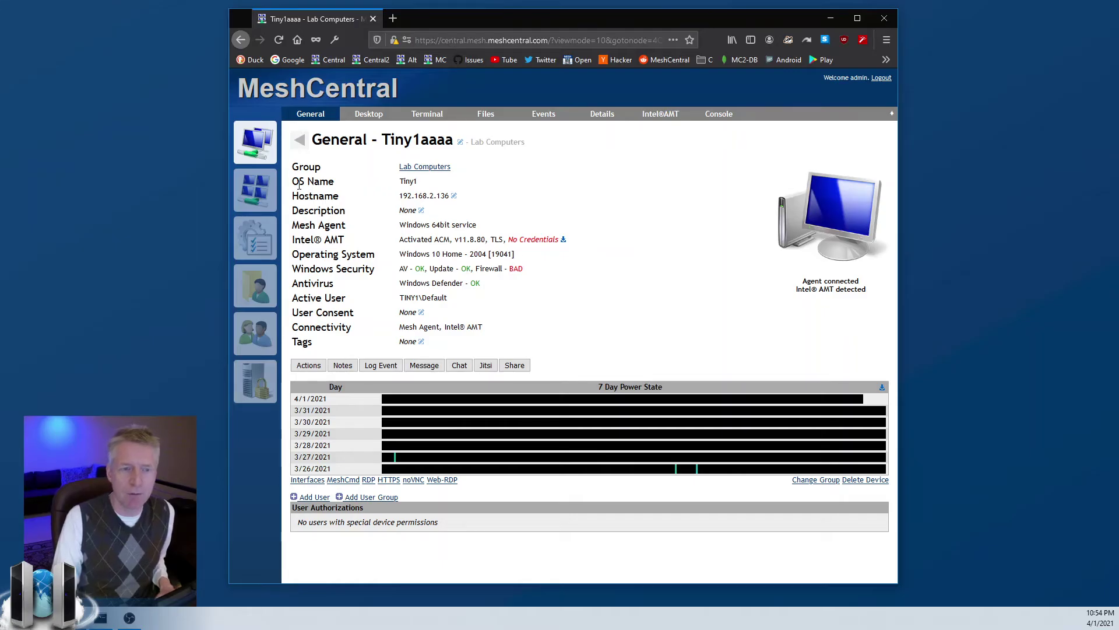
{"action": "mouse_move", "coordinate": [292, 182]}
{"action": "left_mouse_down"}
{"action": "mouse_move", "coordinate": [434, 185]}
{"action": "mouse_move", "coordinate": [293, 181]}
{"action": "left_mouse_up"}
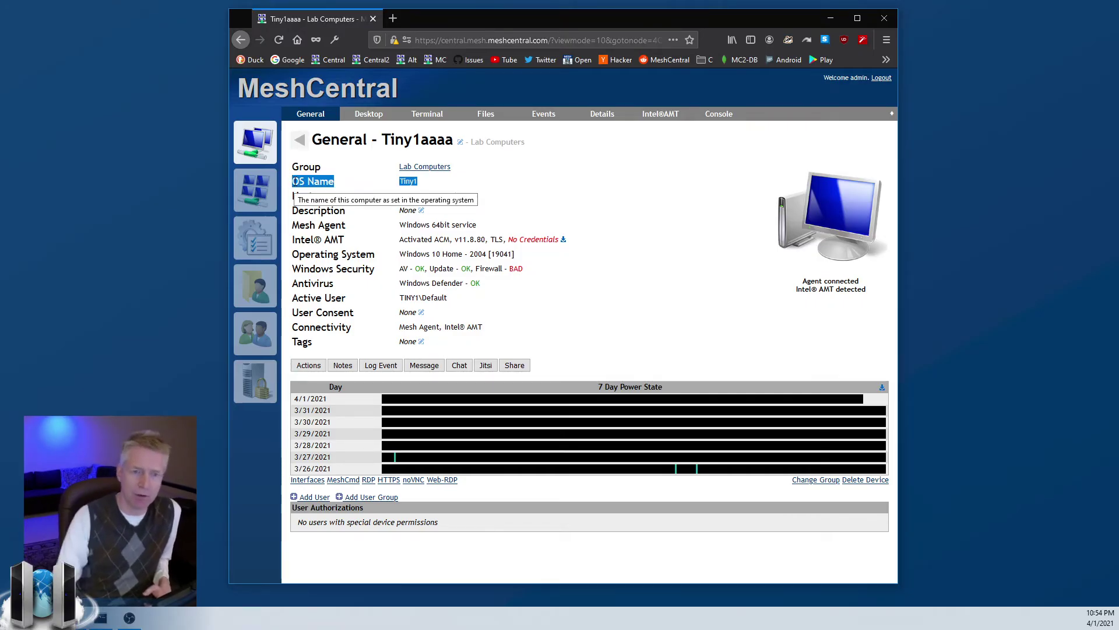
{"action": "left_click", "coordinate": [425, 187]}
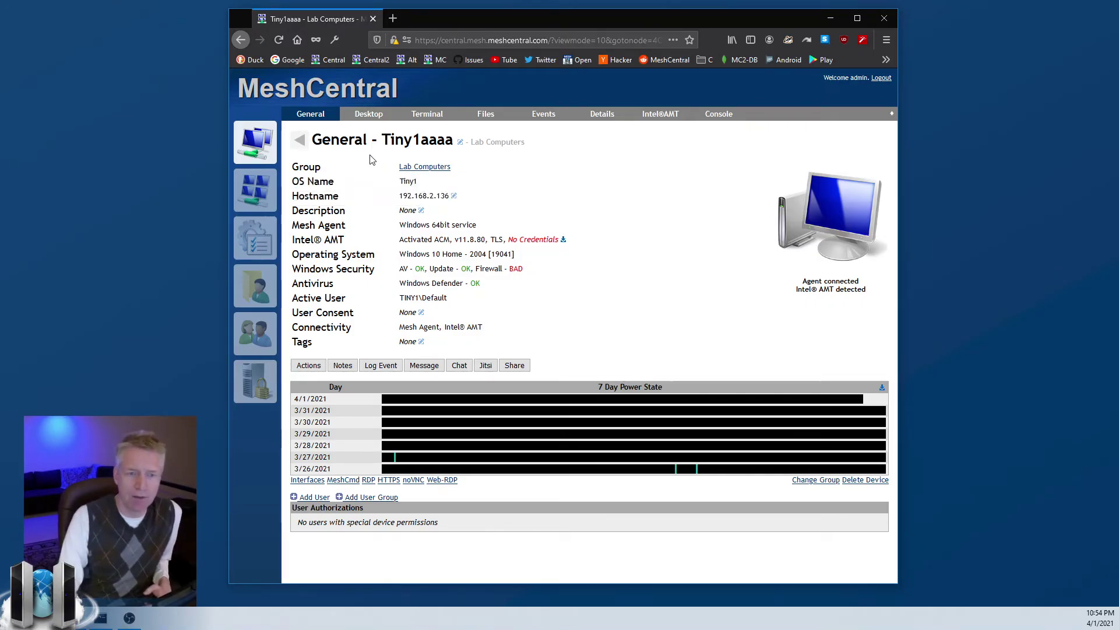
{"action": "left_click", "coordinate": [439, 145]}
{"action": "left_click_drag", "start_coordinate": [547, 200], "coordinate": [695, 200]}
{"action": "key", "text": "BackSpace"}
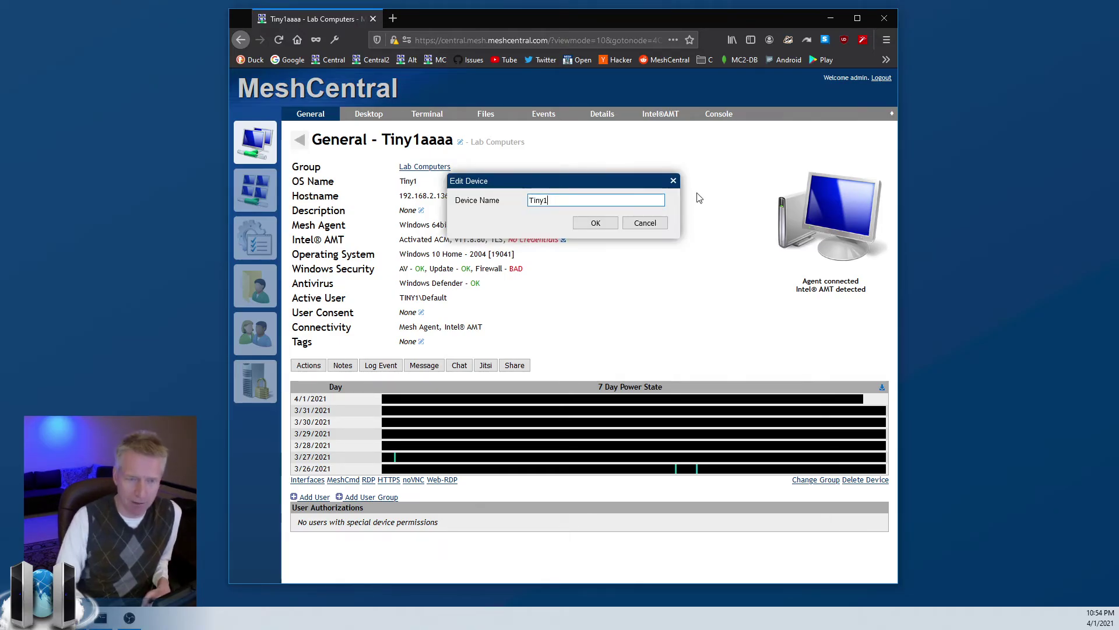
{"action": "key", "text": "Return"}
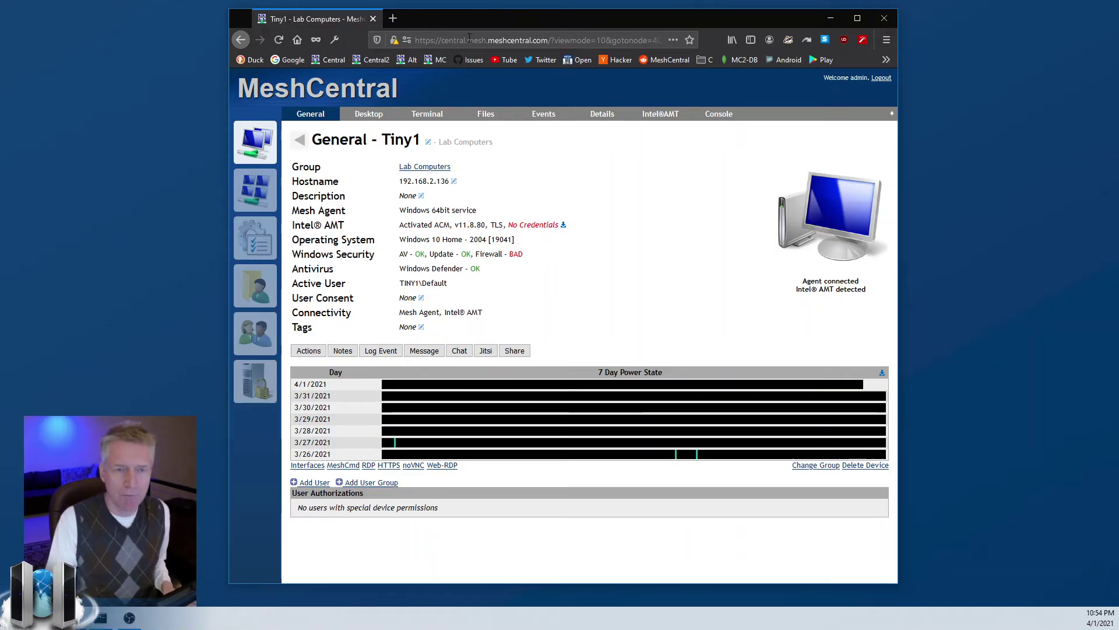
Duplicate the Tiny1 tab and detach the copy into its own browser window
{"action": "left_click_drag", "start_coordinate": [362, 21], "coordinate": [475, 3]}
{"action": "right_click", "coordinate": [476, 4]}
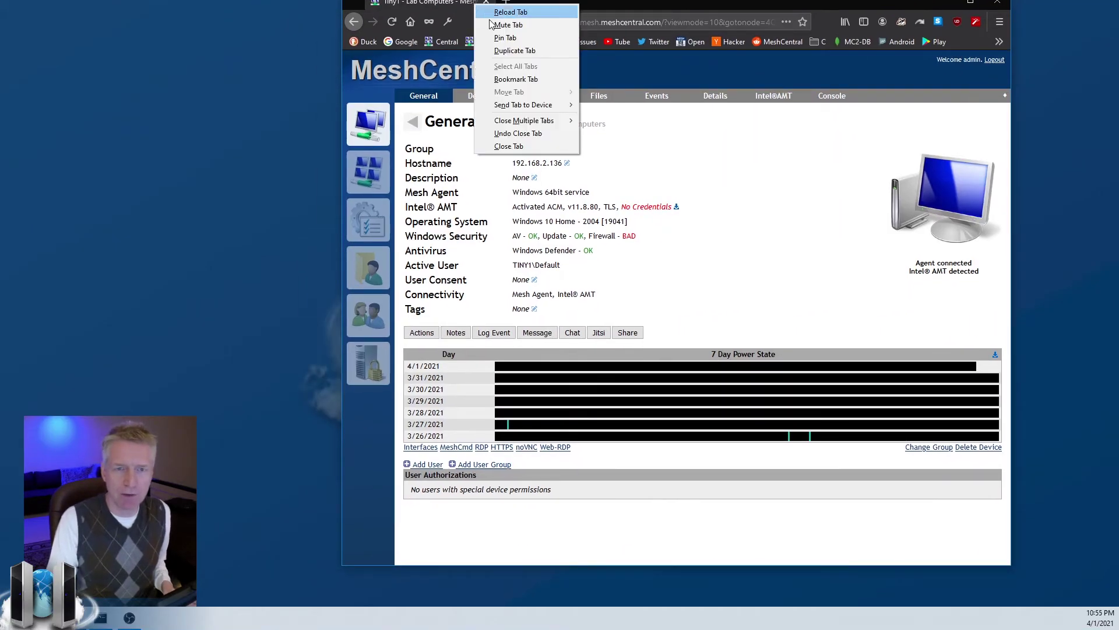
{"action": "left_click", "coordinate": [513, 51]}
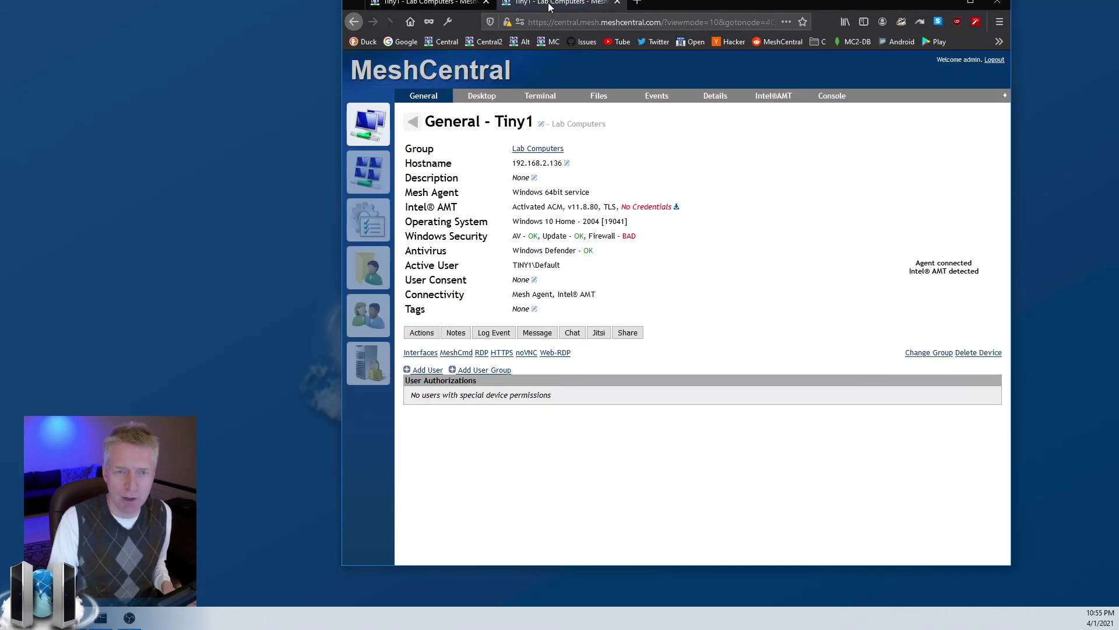
{"action": "left_click_drag", "start_coordinate": [549, 7], "coordinate": [237, 4]}
{"action": "key", "text": "ctrl+l"}
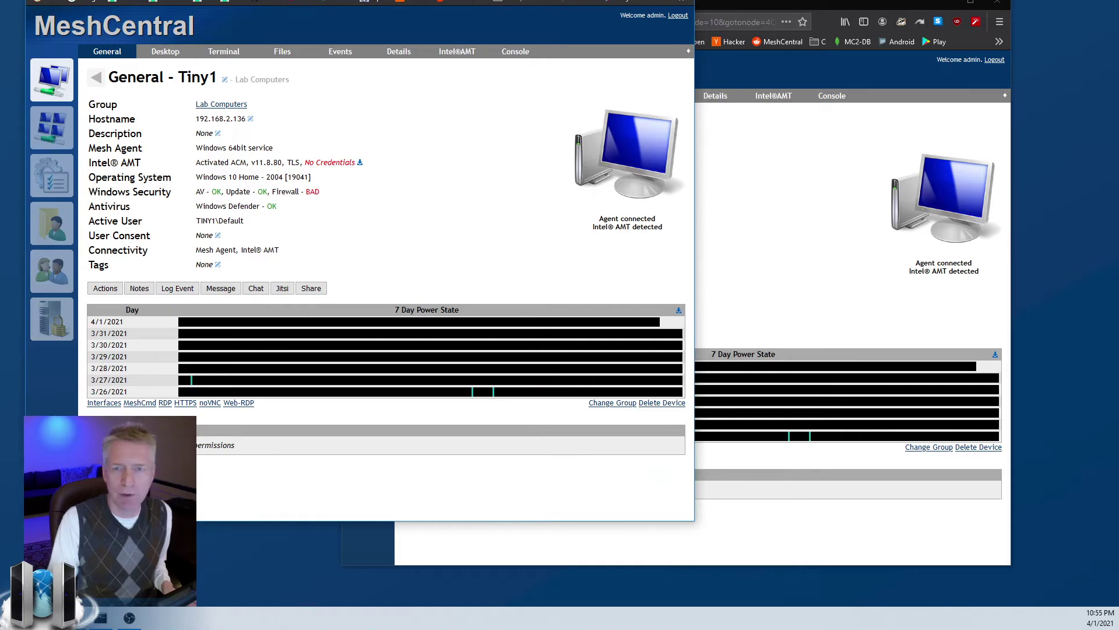
Arrange both windows side by side and show My Devices in the left one
{"action": "left_click_drag", "start_coordinate": [704, 1], "coordinate": [781, 17]}
{"action": "mouse_move", "coordinate": [402, 1]}
{"action": "left_mouse_down"}
{"action": "mouse_move", "coordinate": [401, 21]}
{"action": "mouse_move", "coordinate": [392, 19]}
{"action": "left_mouse_up"}
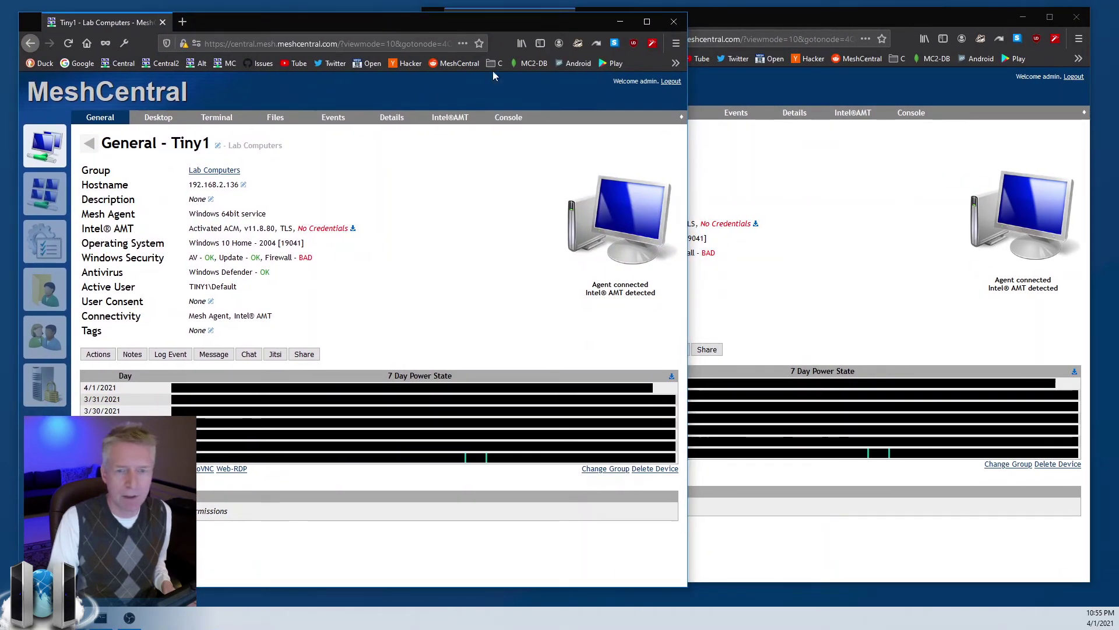
{"action": "left_click", "coordinate": [713, 26]}
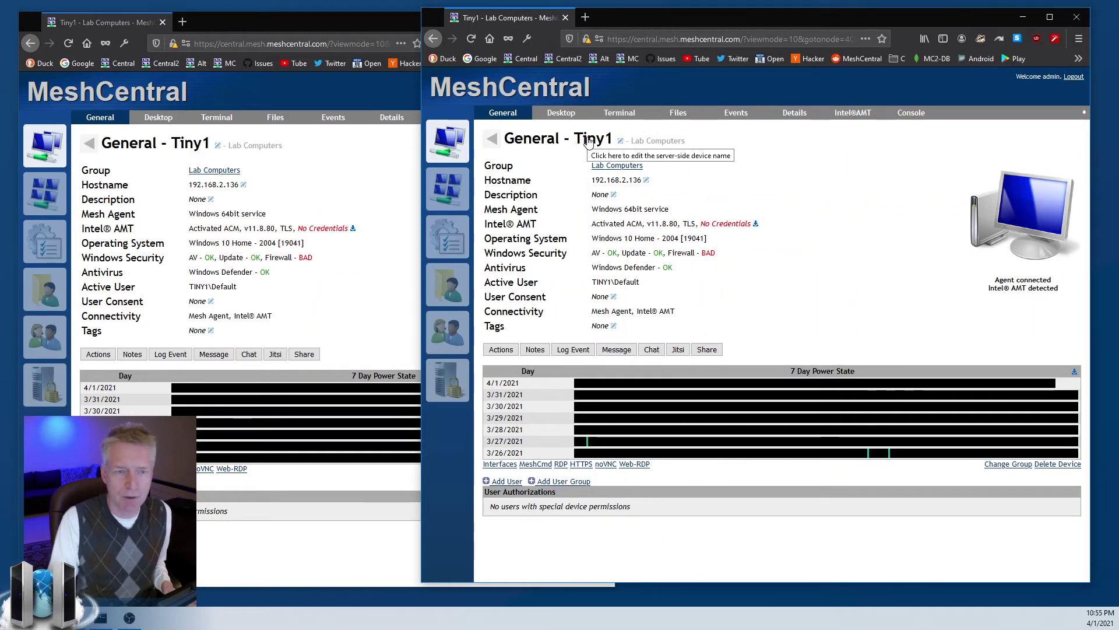
{"action": "left_click", "coordinate": [63, 157]}
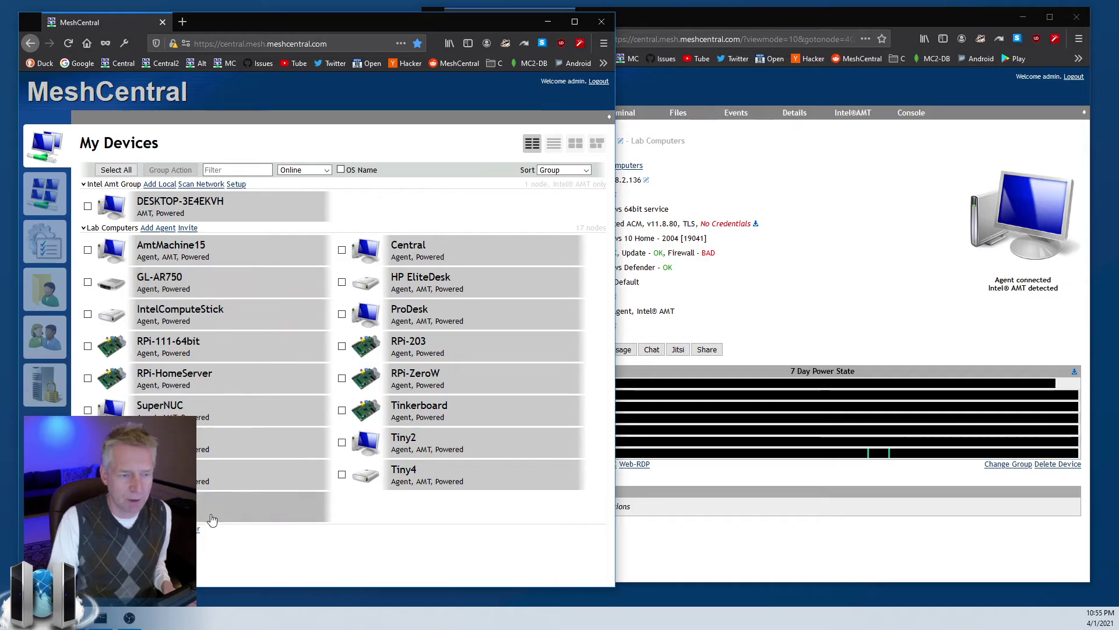
{"action": "left_click", "coordinate": [668, 528]}
{"action": "left_click", "coordinate": [620, 140]}
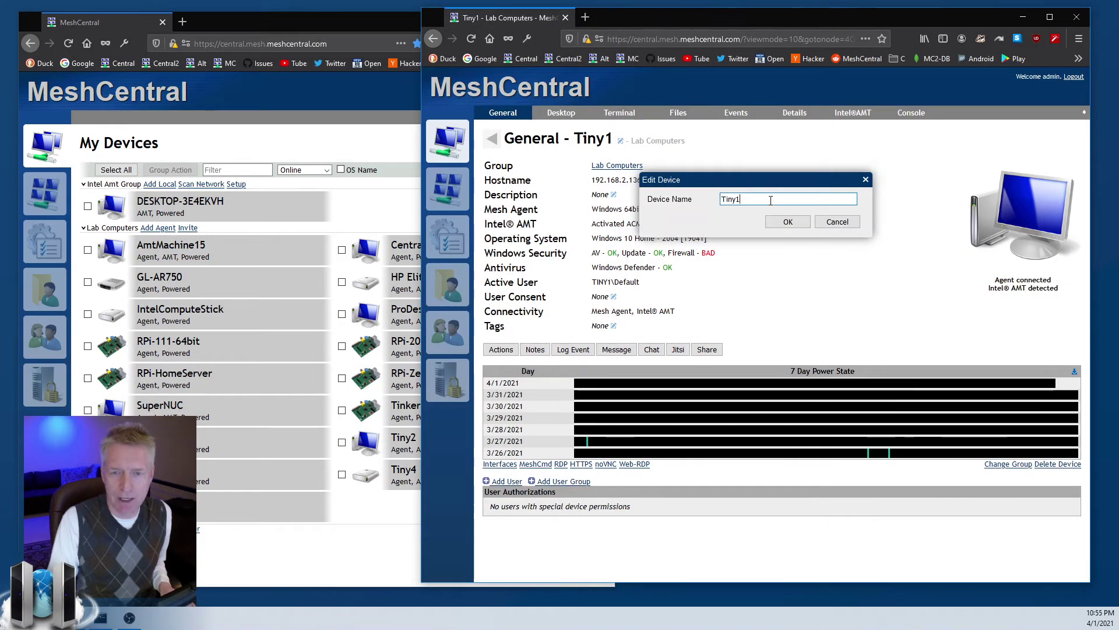
{"action": "type", "text": "sdfsdfsdf"}
{"action": "left_click", "coordinate": [788, 222]}
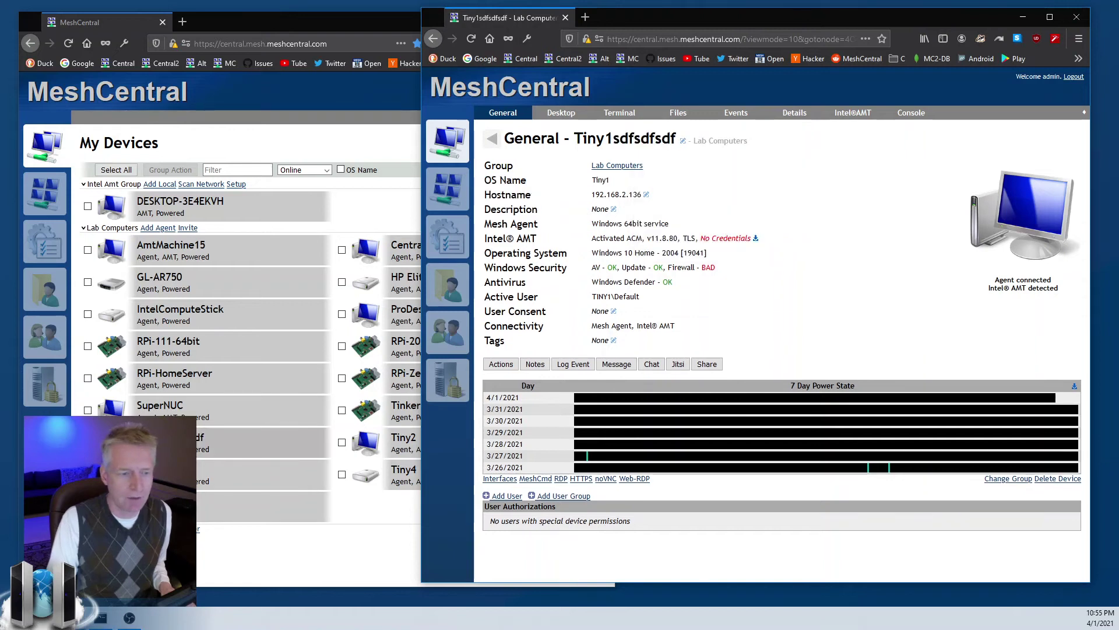
{"action": "left_click", "coordinate": [683, 141]}
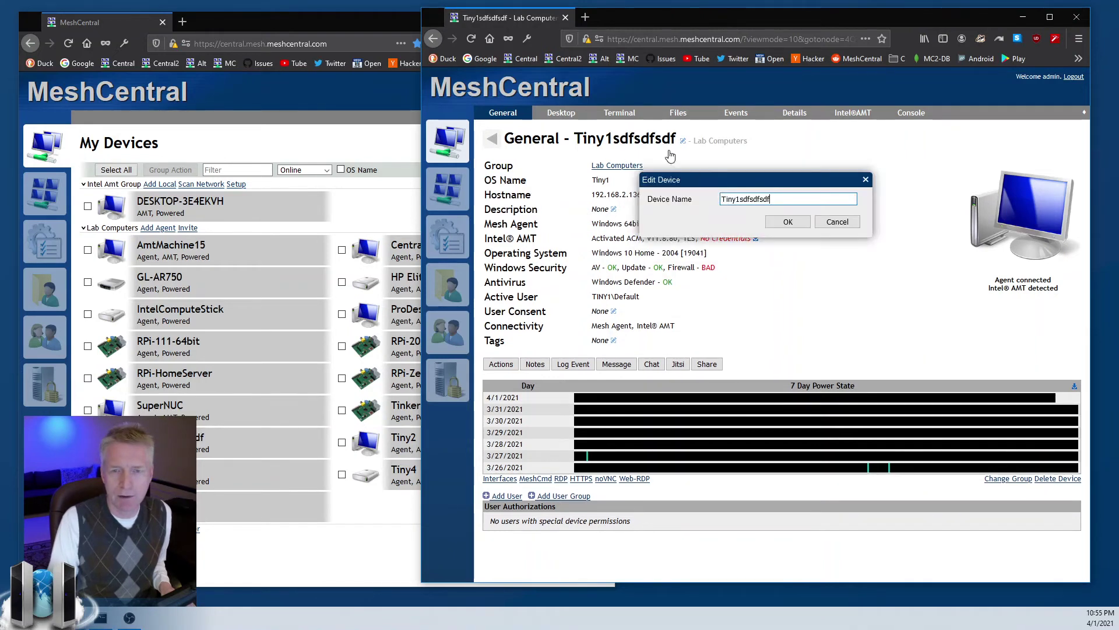
{"action": "left_click_drag", "start_coordinate": [739, 199], "coordinate": [771, 199]}
{"action": "key", "text": "BackSpace"}
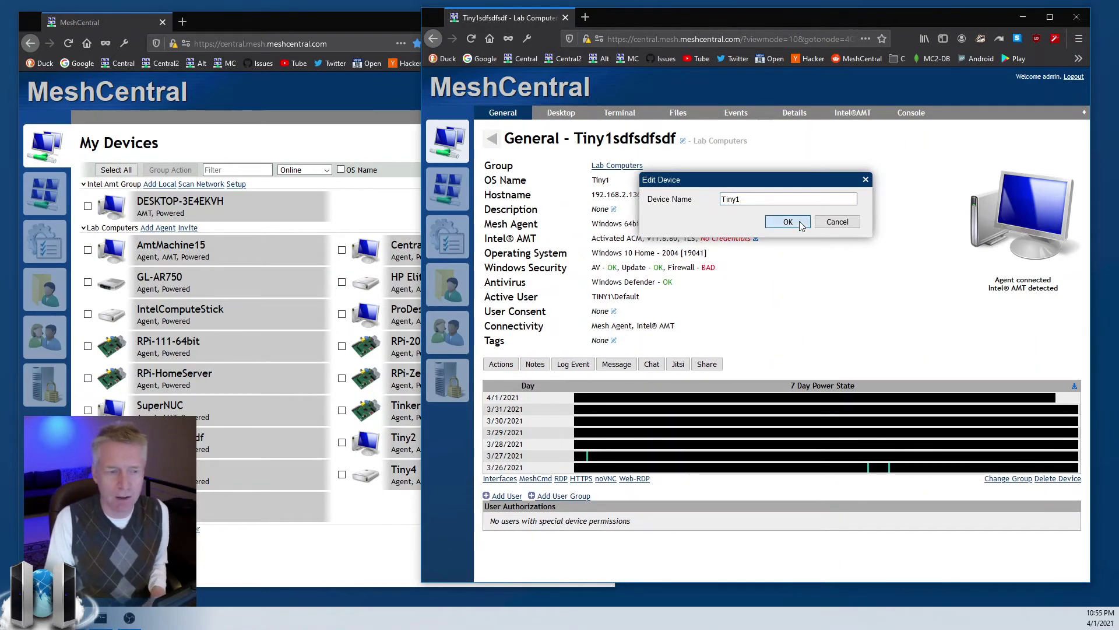
{"action": "left_click", "coordinate": [788, 221]}
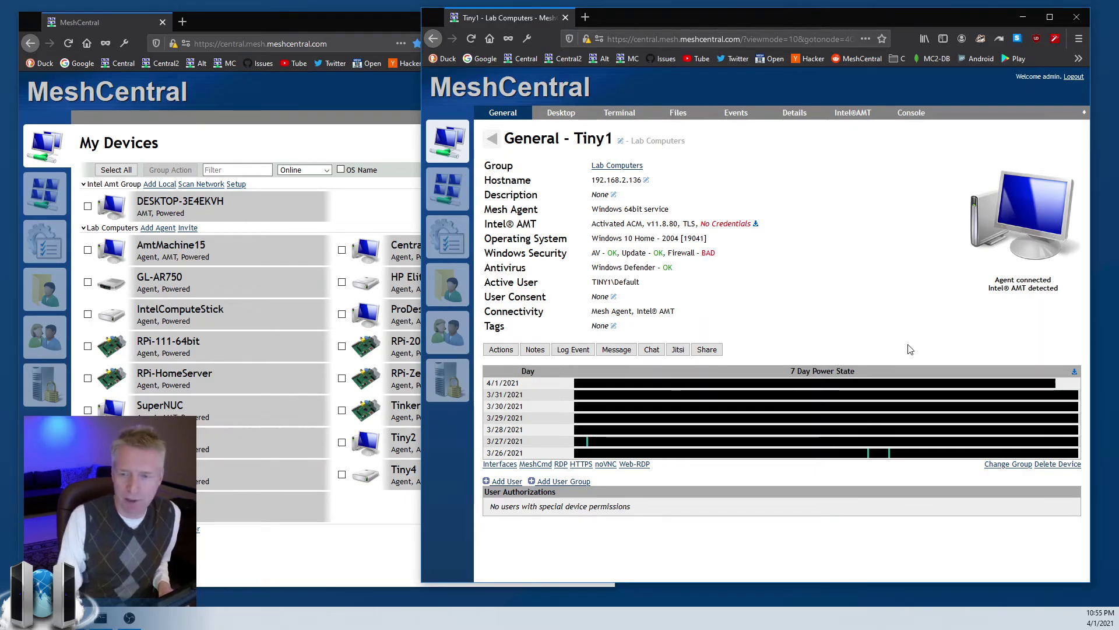
{"action": "left_click", "coordinate": [991, 240]}
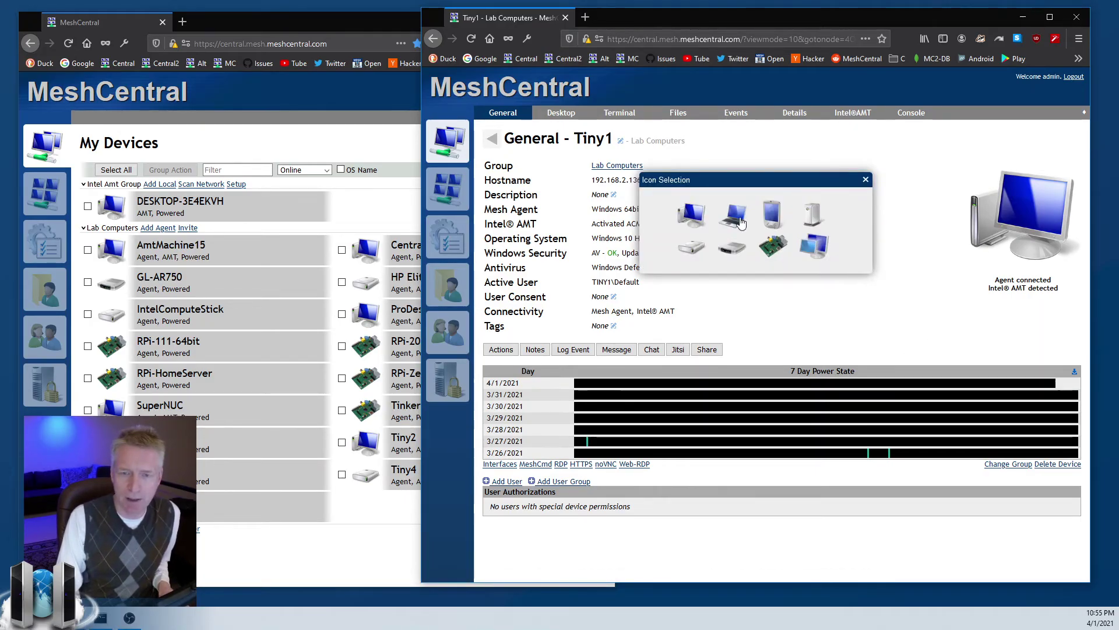
{"action": "left_click", "coordinate": [811, 217]}
{"action": "left_click", "coordinate": [988, 221]}
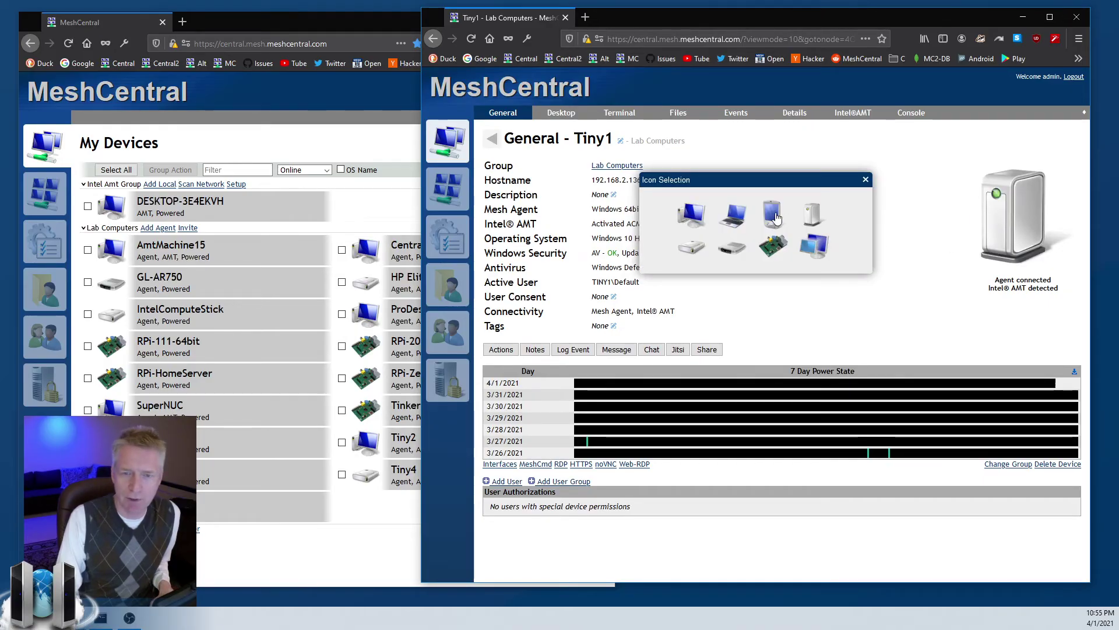
{"action": "left_click", "coordinate": [734, 214]}
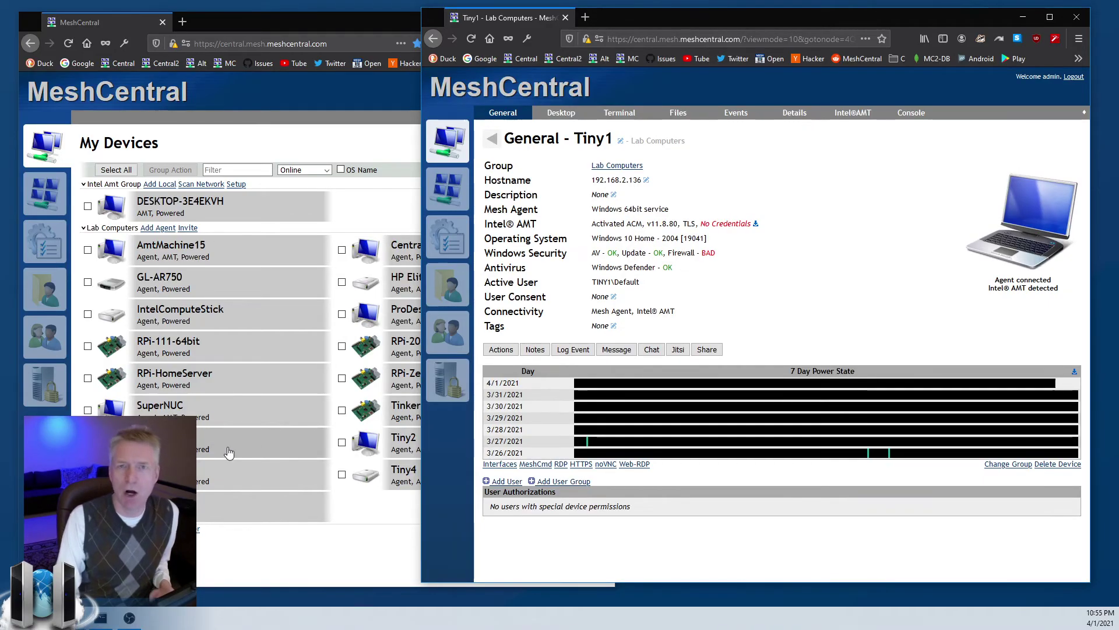
{"action": "left_click", "coordinate": [1072, 214]}
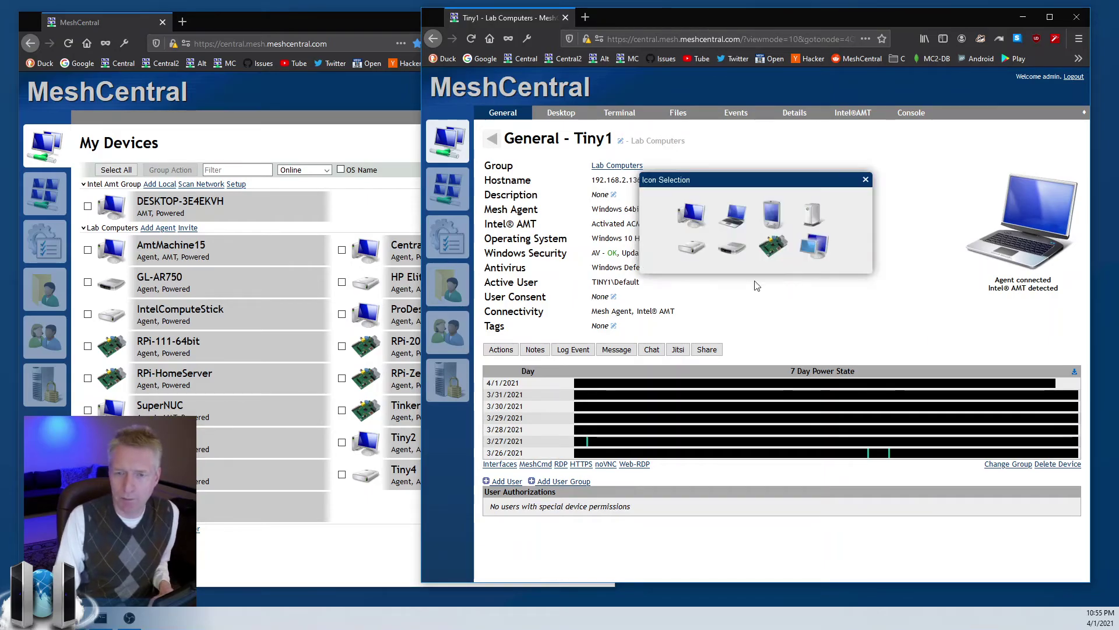
{"action": "left_click", "coordinate": [694, 222]}
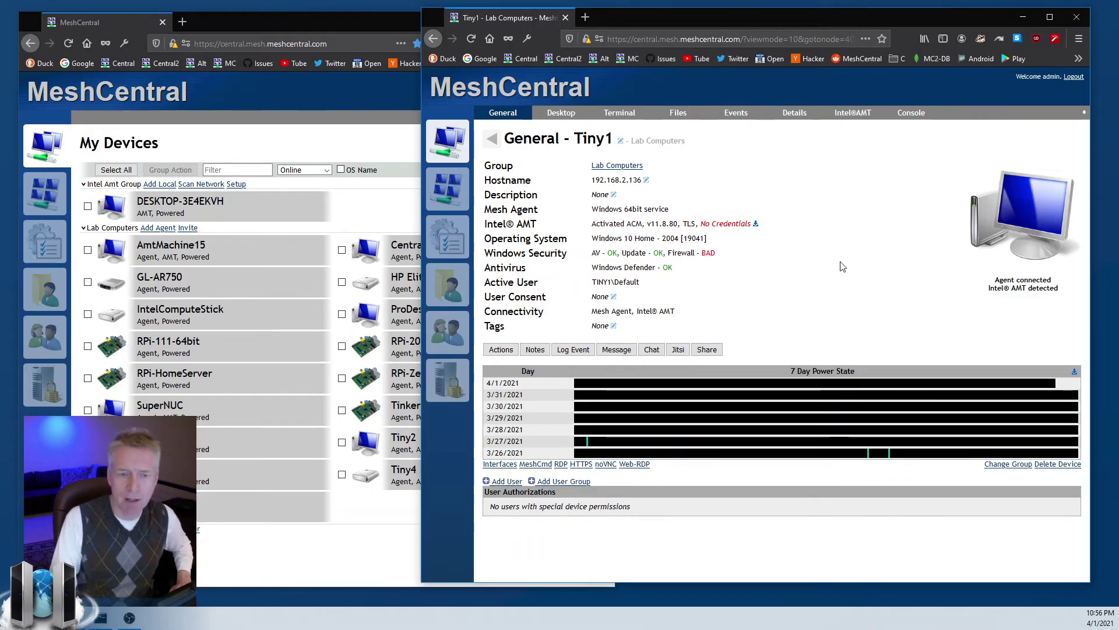
Connect to Tiny1's remote desktop, close the extra window, and return to My Devices
{"action": "left_click", "coordinate": [561, 113]}
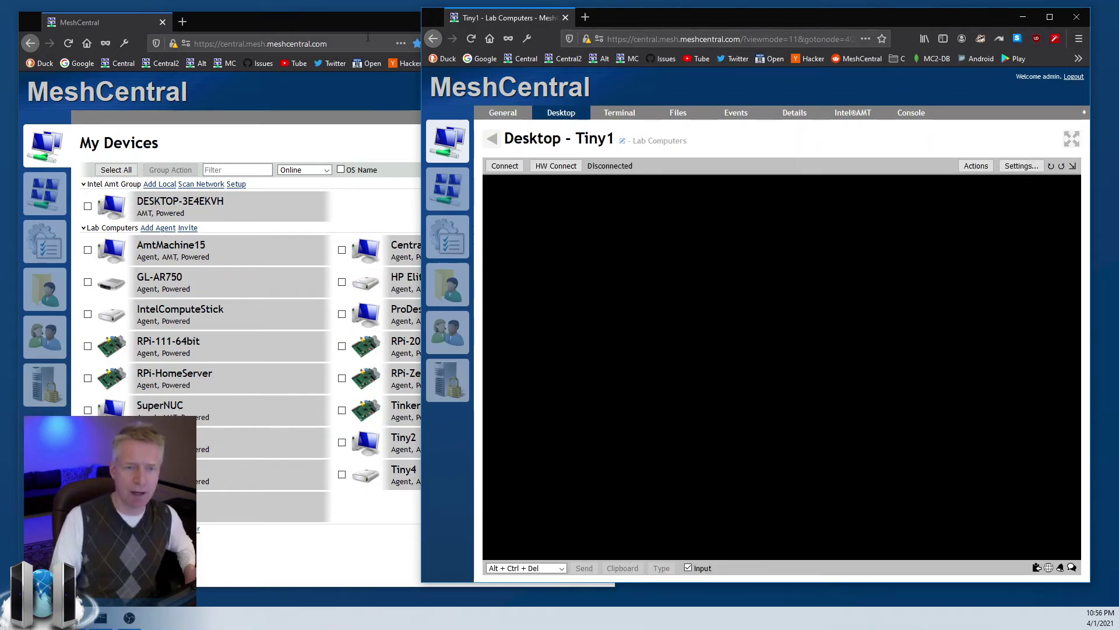
{"action": "key", "text": "alt+Tab"}
{"action": "left_click", "coordinate": [601, 22]}
{"action": "left_click_drag", "start_coordinate": [652, 23], "coordinate": [495, 20]}
{"action": "left_click", "coordinate": [353, 168]}
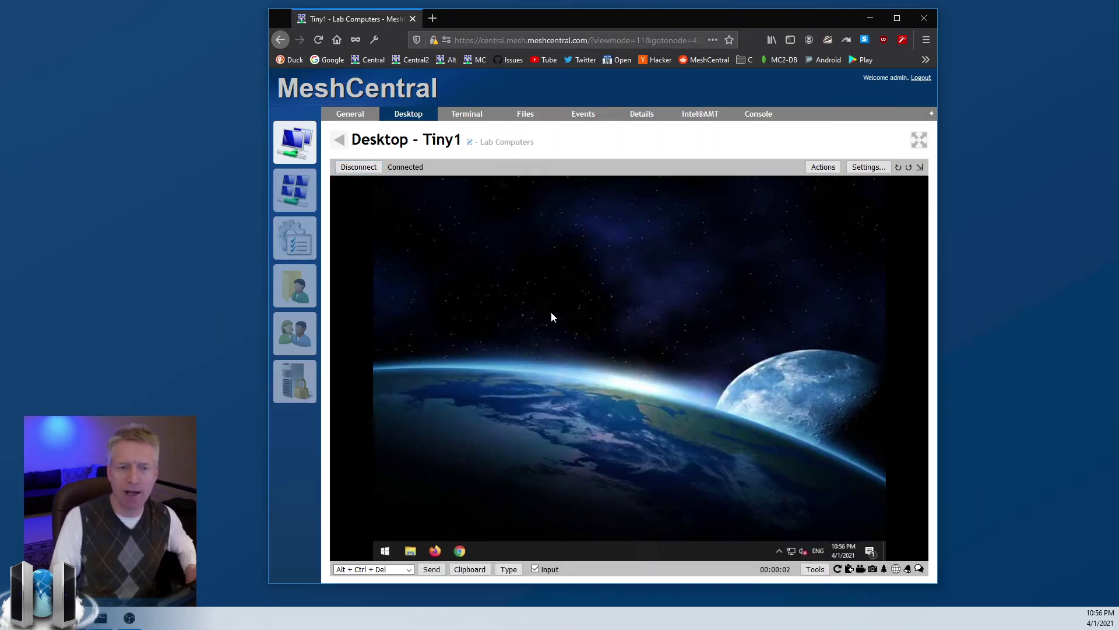
{"action": "left_click", "coordinate": [294, 142]}
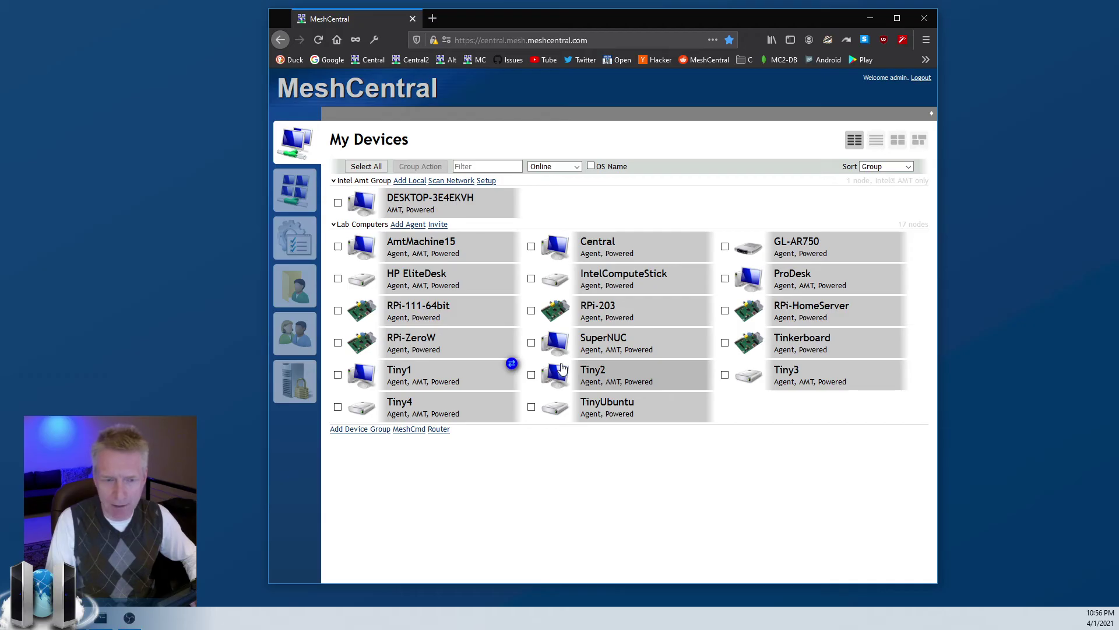
Open AmtMachine15's remote desktop and drag the browser window around on its remote screen
{"action": "left_click", "coordinate": [466, 252]}
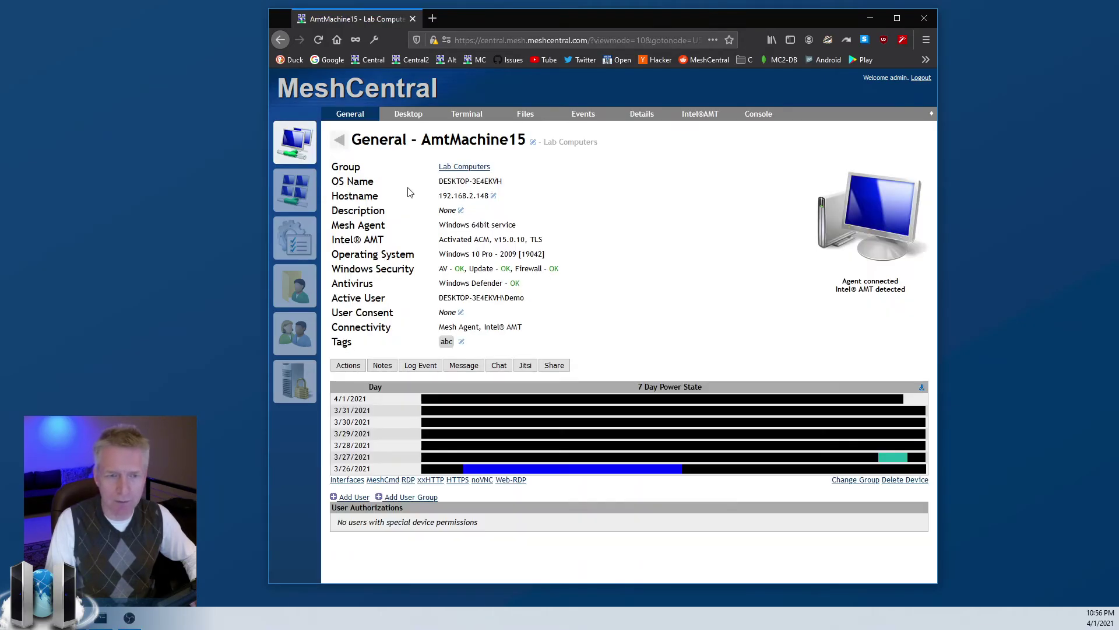
{"action": "left_click", "coordinate": [407, 115]}
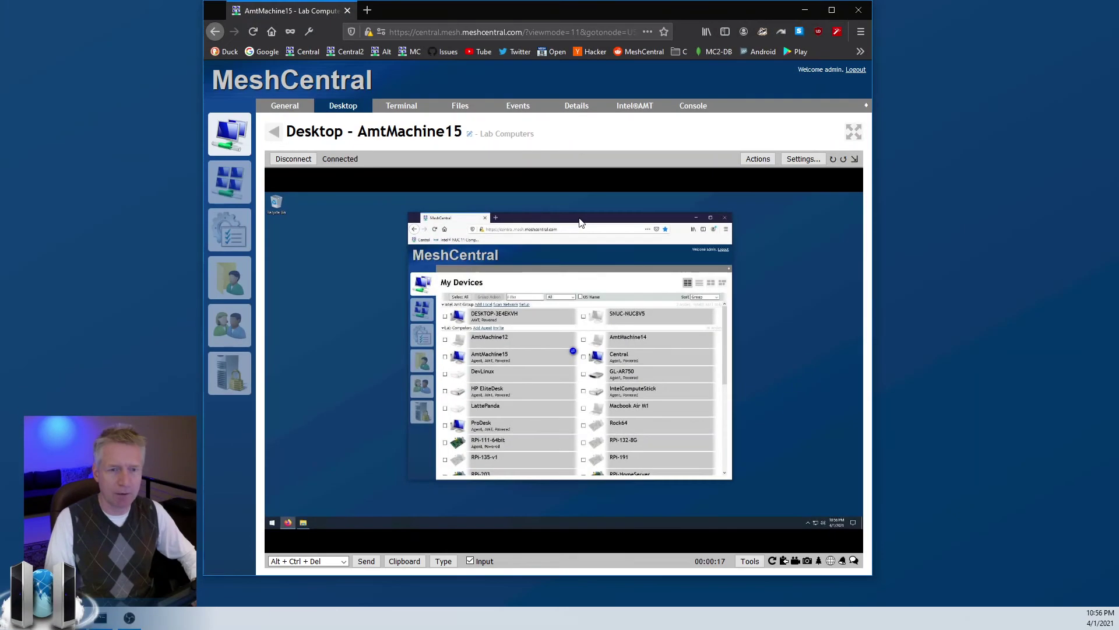
{"action": "left_click_drag", "start_coordinate": [541, 227], "coordinate": [601, 223]}
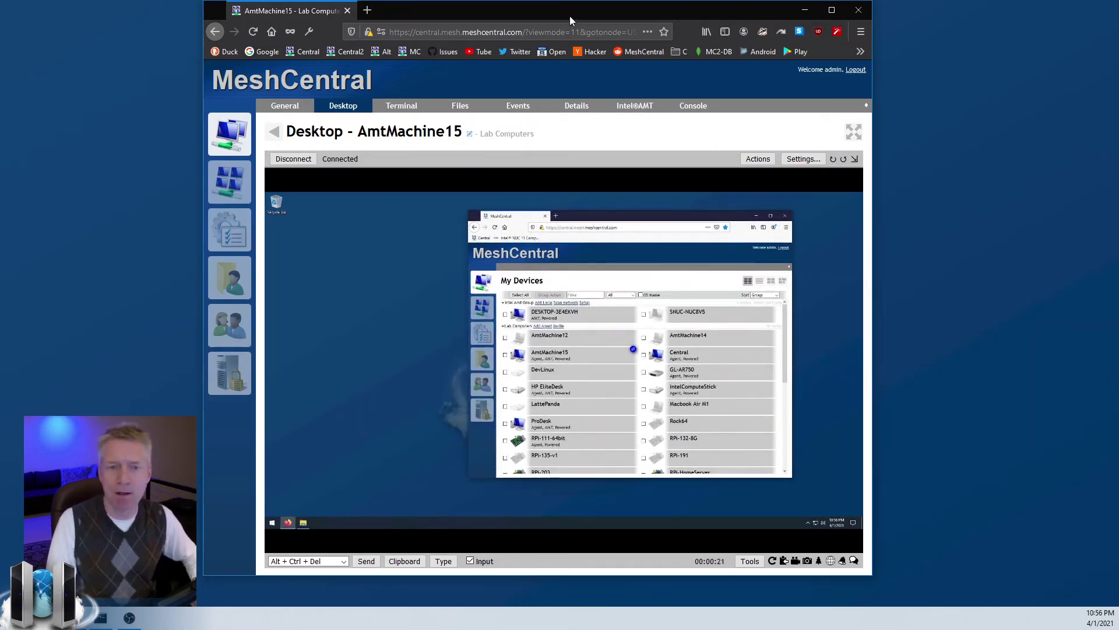
{"action": "left_click_drag", "start_coordinate": [569, 16], "coordinate": [593, 15]}
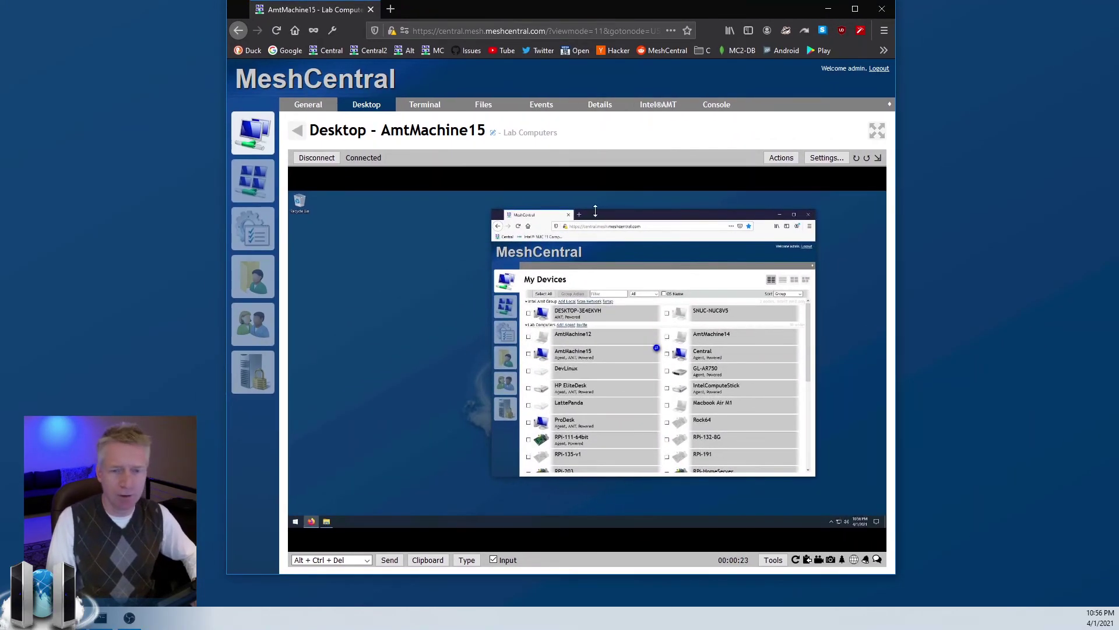
{"action": "left_click_drag", "start_coordinate": [601, 219], "coordinate": [565, 224]}
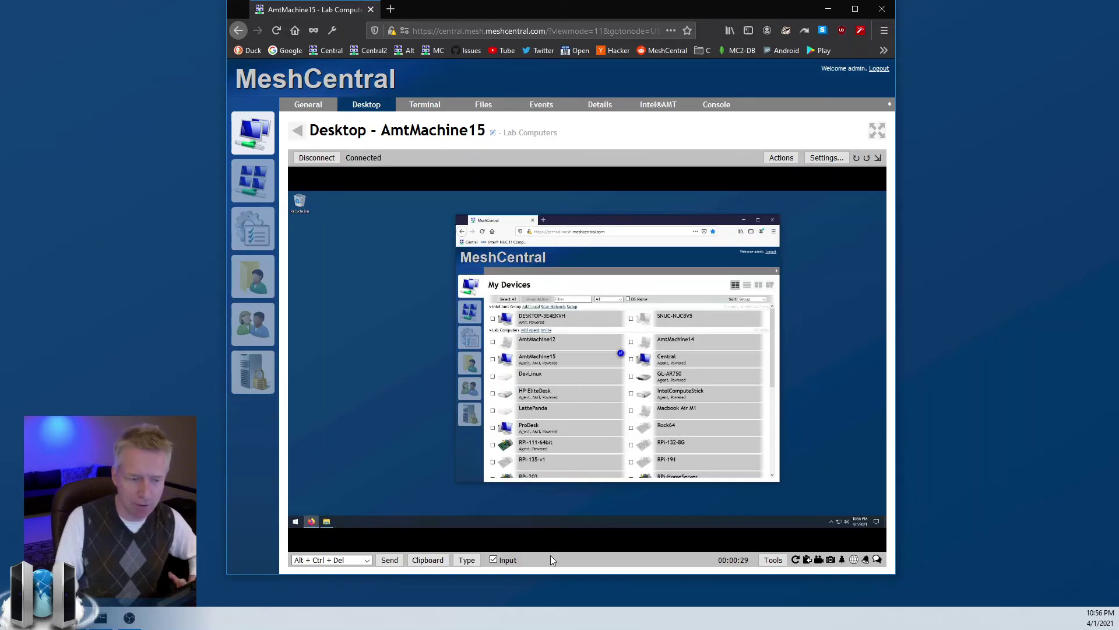
Browse the remote desktop key combinations and open then close the shortcut Customize dialog
{"action": "left_click", "coordinate": [323, 561]}
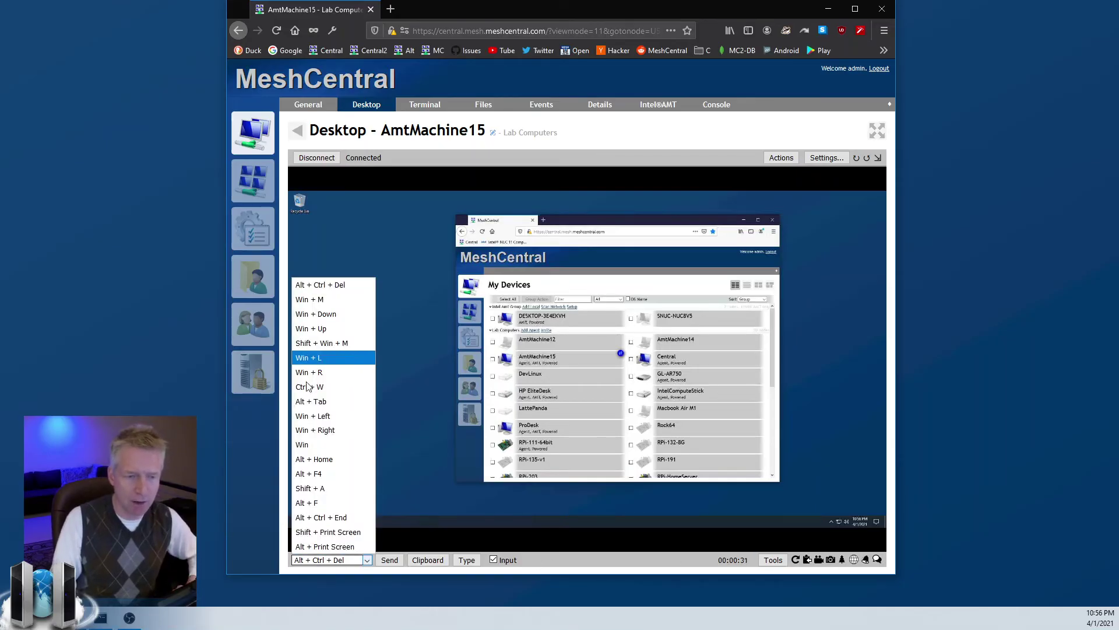
{"action": "left_click", "coordinate": [420, 475]}
{"action": "right_click", "coordinate": [347, 560]}
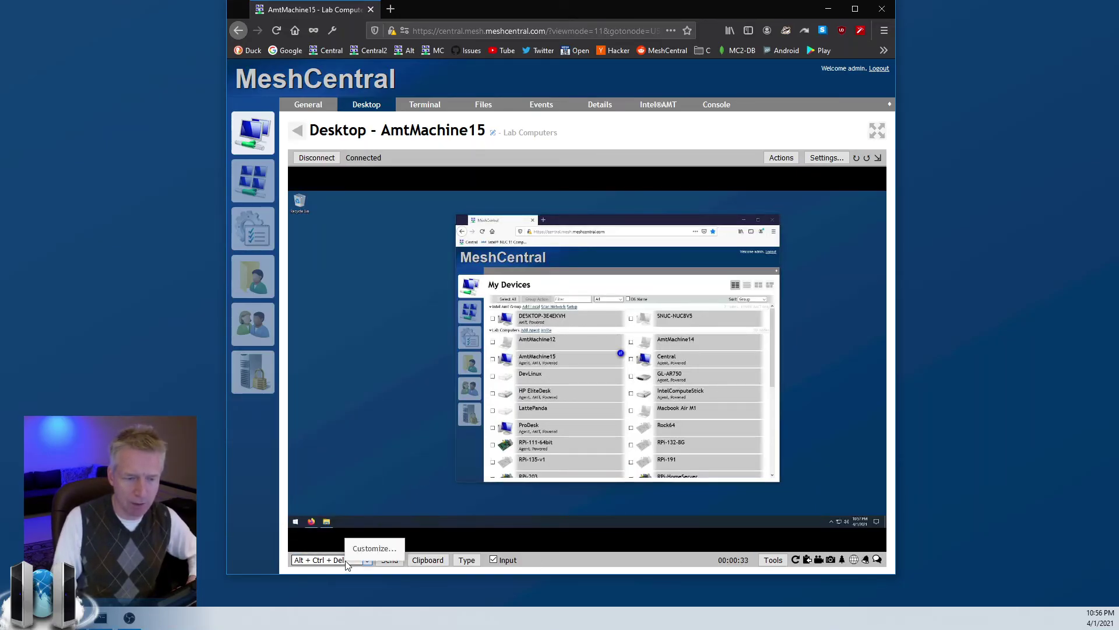
{"action": "left_click", "coordinate": [360, 554]}
{"action": "left_click", "coordinate": [642, 328]}
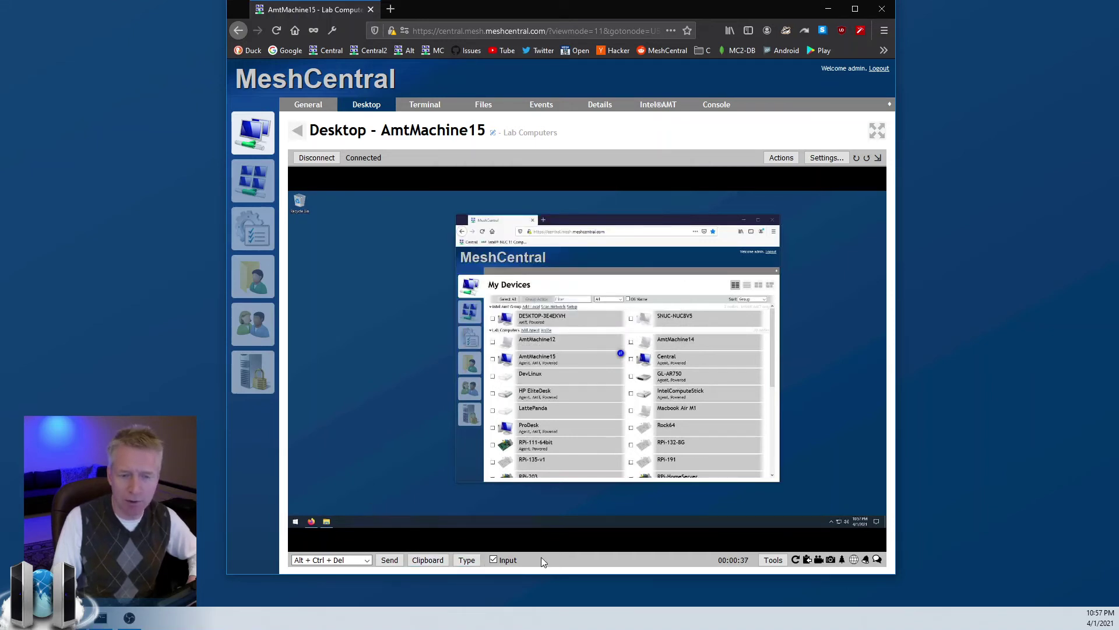
Dismiss the remote desktop settings unchanged, disconnect the session, and open AmtMachine15's Terminal tab
{"action": "left_click", "coordinate": [827, 157]}
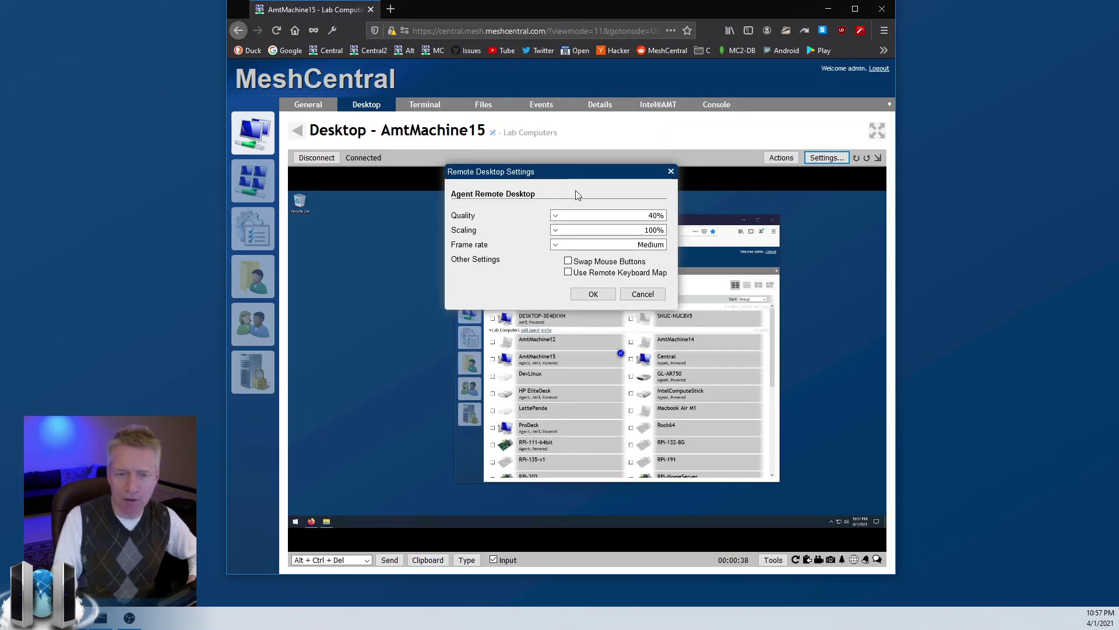
{"action": "left_click", "coordinate": [642, 294]}
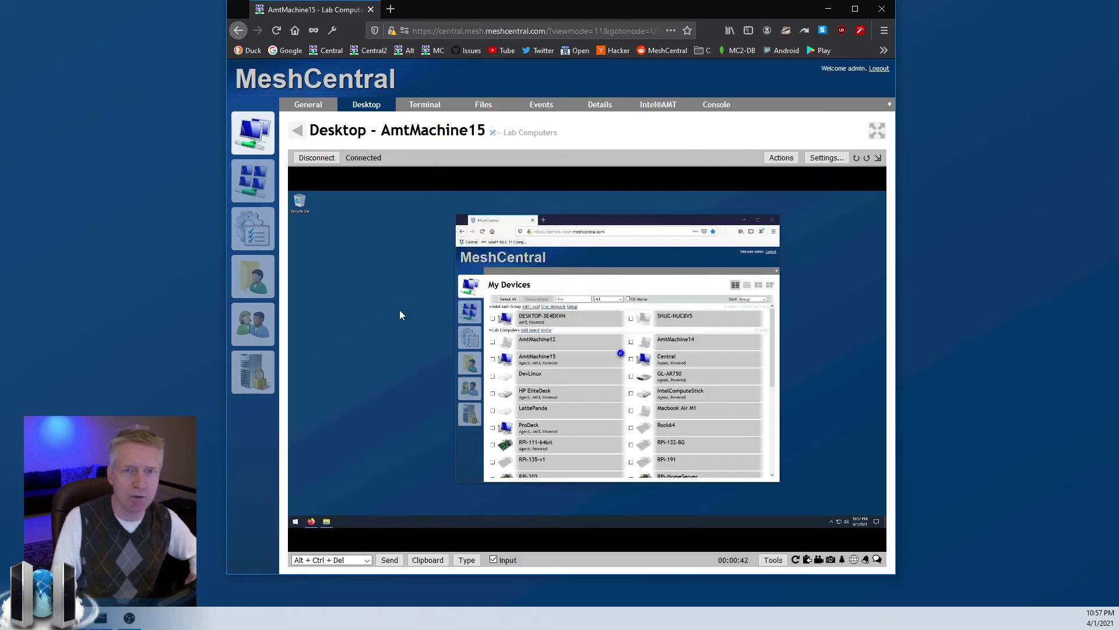
{"action": "left_click", "coordinate": [316, 158]}
{"action": "left_click", "coordinate": [417, 108]}
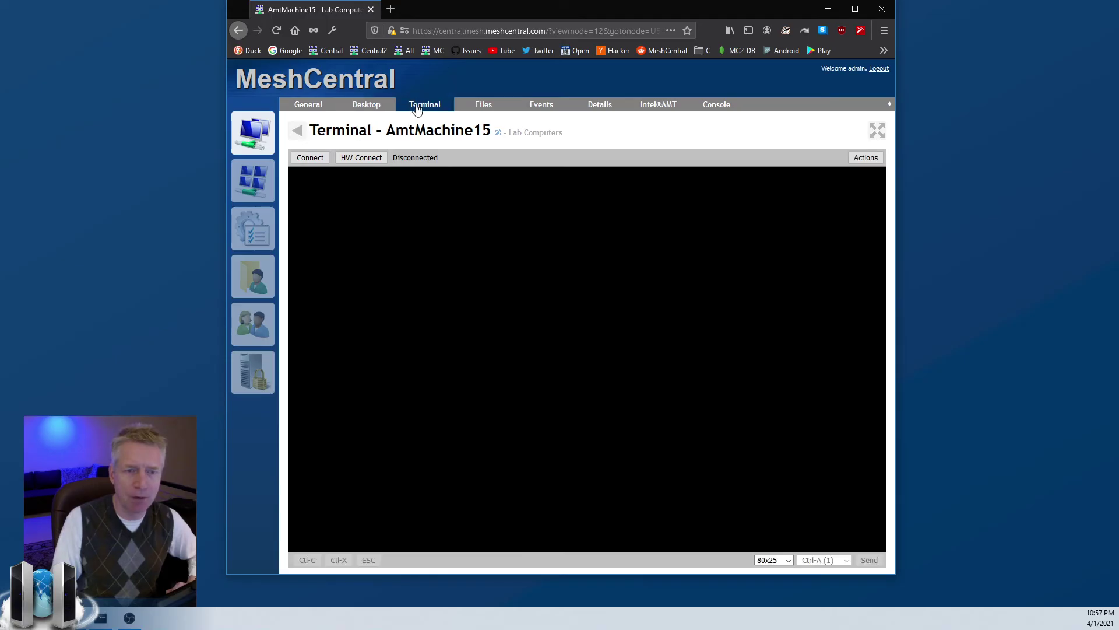
Connect an administrator cmd.exe shell, run ls and dir in the Mesh Agent folder, then disconnect
{"action": "left_click", "coordinate": [311, 158]}
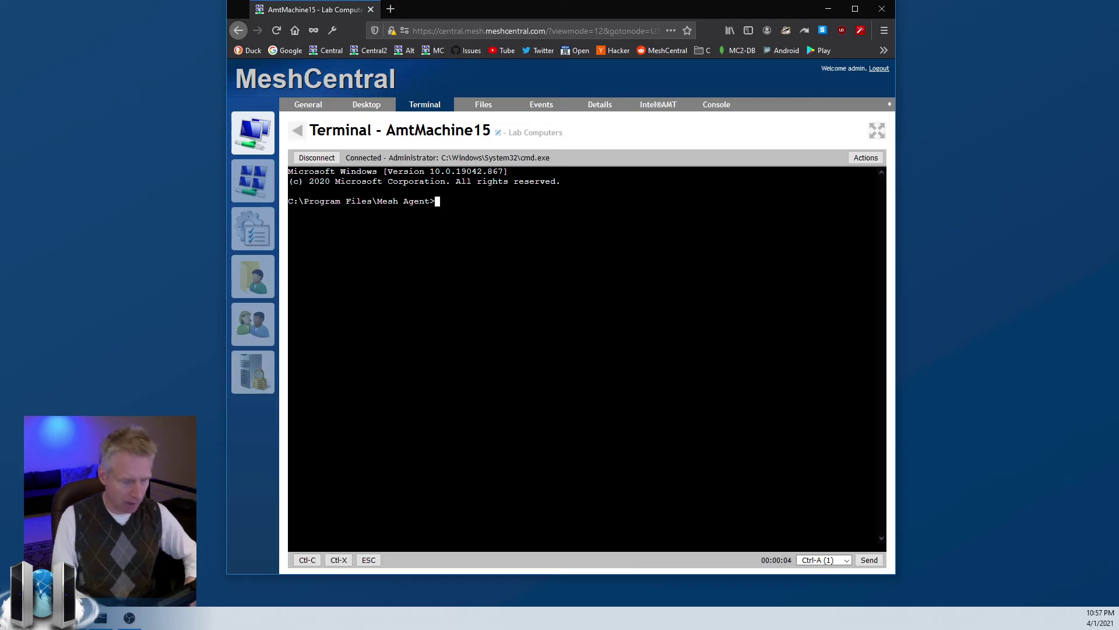
{"action": "type", "text": "ls"}
{"action": "key", "text": "Return"}
{"action": "type", "text": "dir"}
{"action": "key", "text": "Return"}
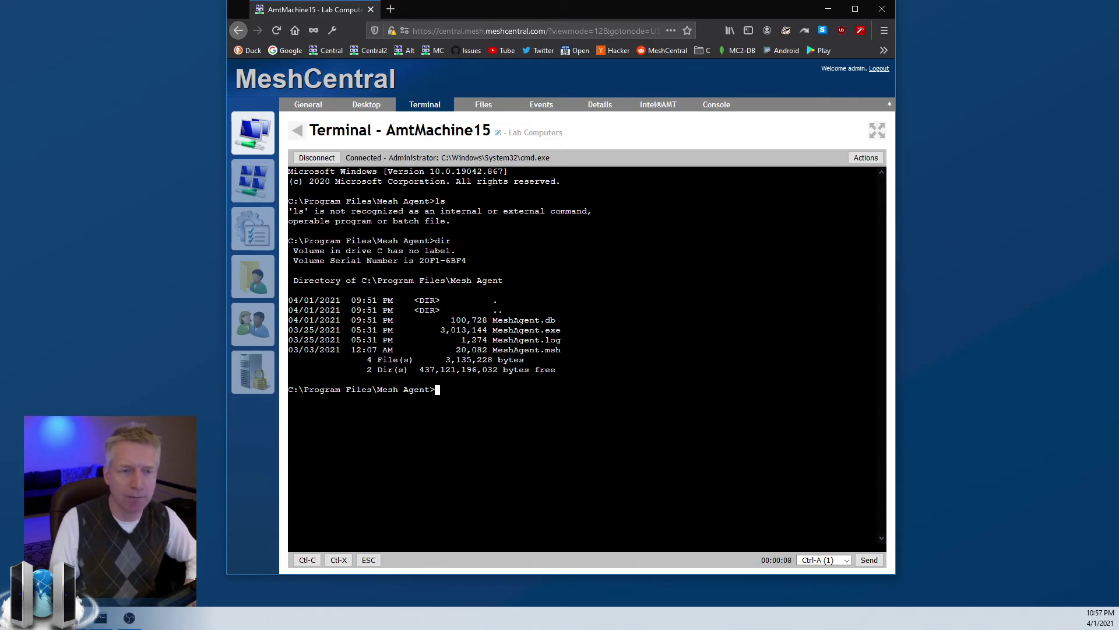
{"action": "left_click", "coordinate": [316, 158]}
Start an Admin PowerShell terminal session on AmtMachine15, then disconnect it
{"action": "right_click", "coordinate": [311, 158]}
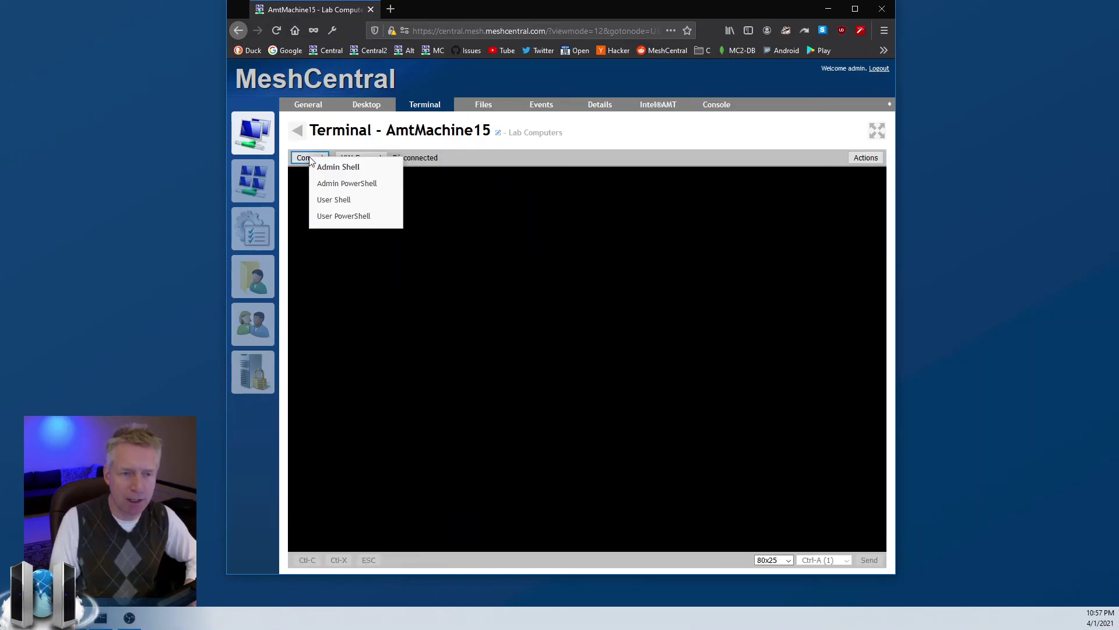
{"action": "left_click", "coordinate": [327, 184]}
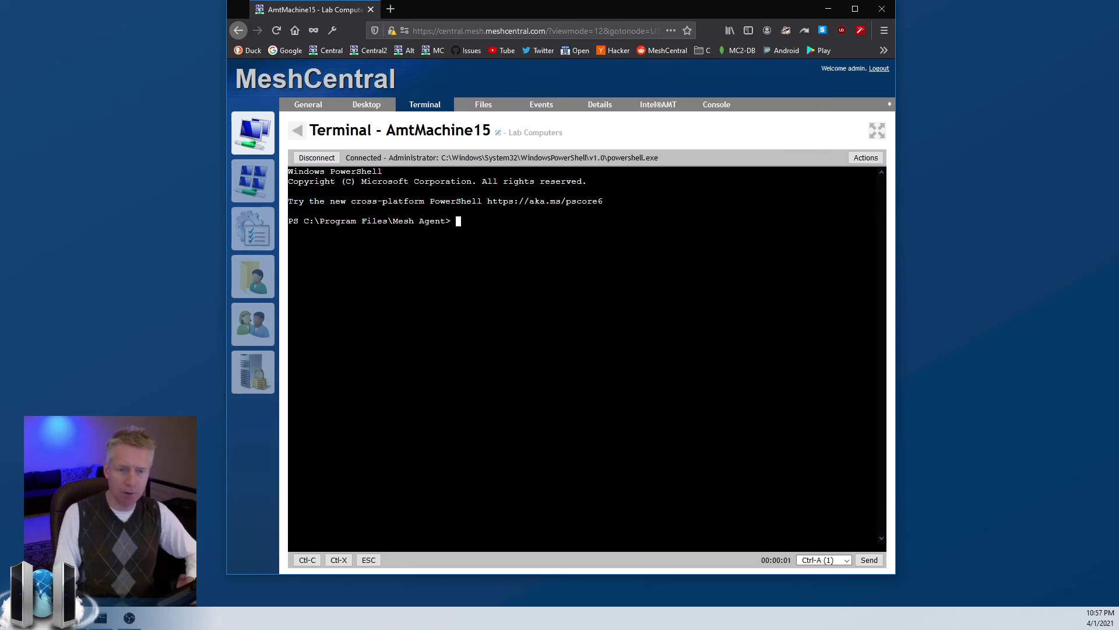
{"action": "left_click", "coordinate": [316, 158]}
Start a User Shell terminal session, then disconnect it
{"action": "left_click", "coordinate": [318, 158]}
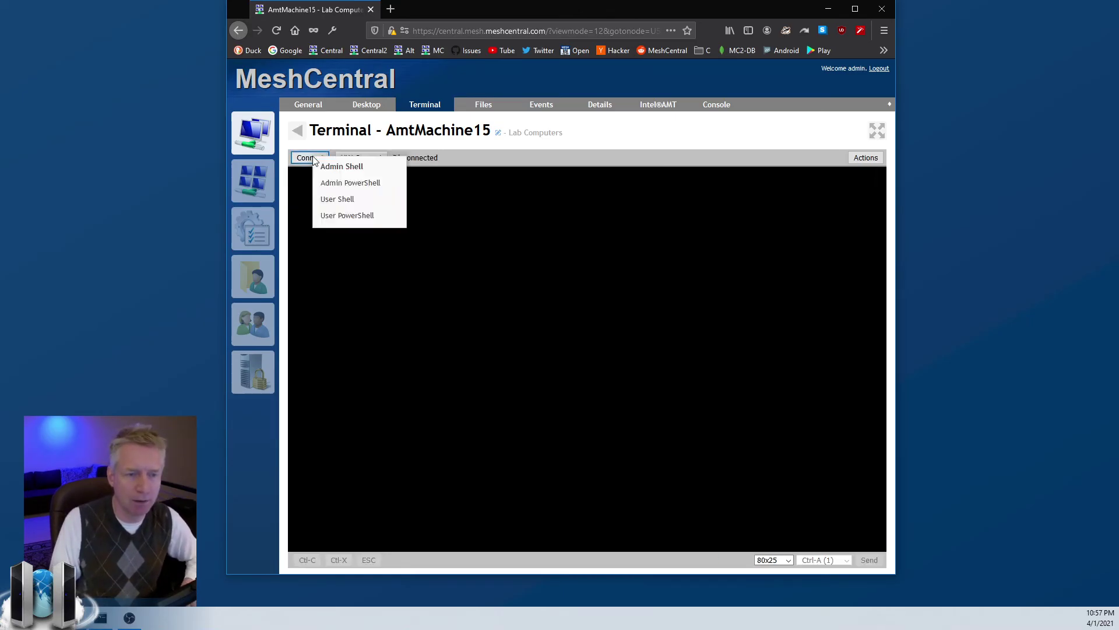
{"action": "left_click", "coordinate": [335, 201]}
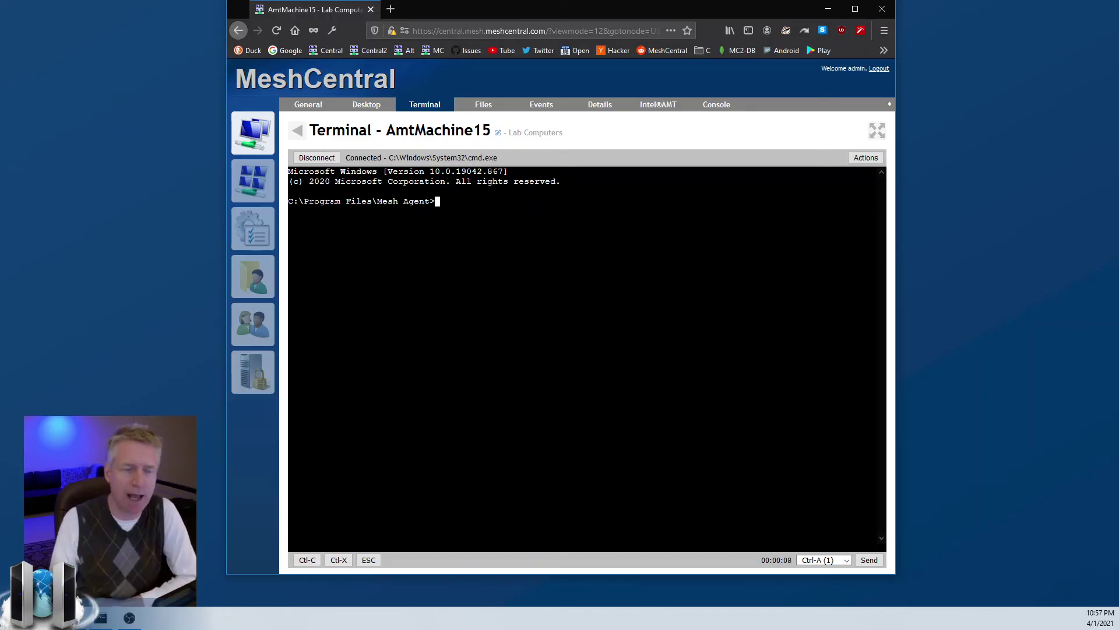
{"action": "left_click", "coordinate": [324, 159]}
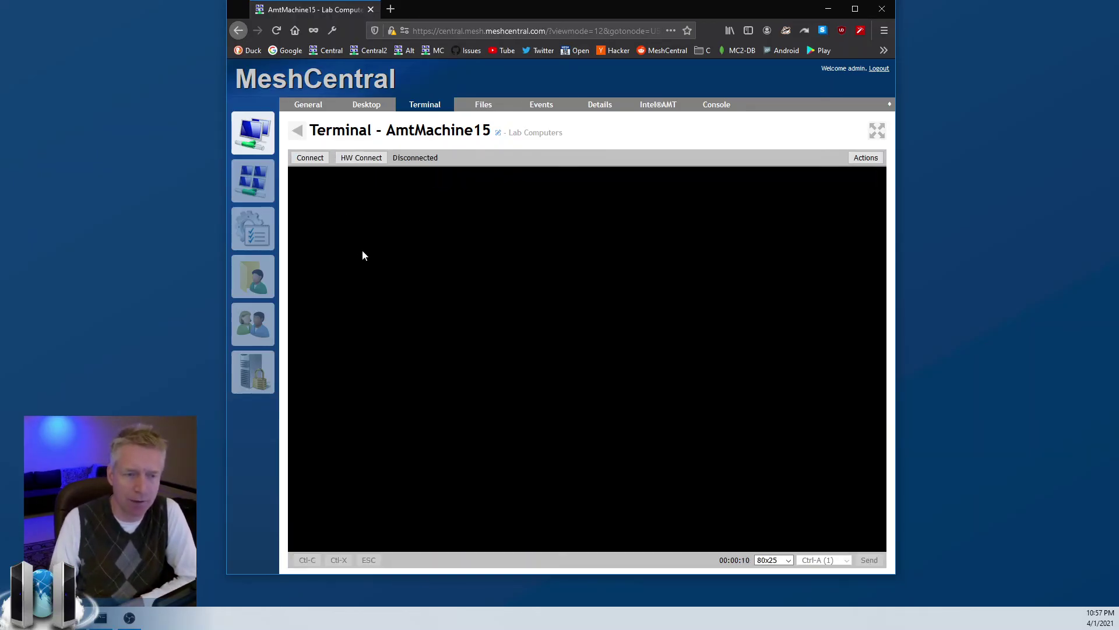
{"action": "left_click", "coordinate": [318, 159]}
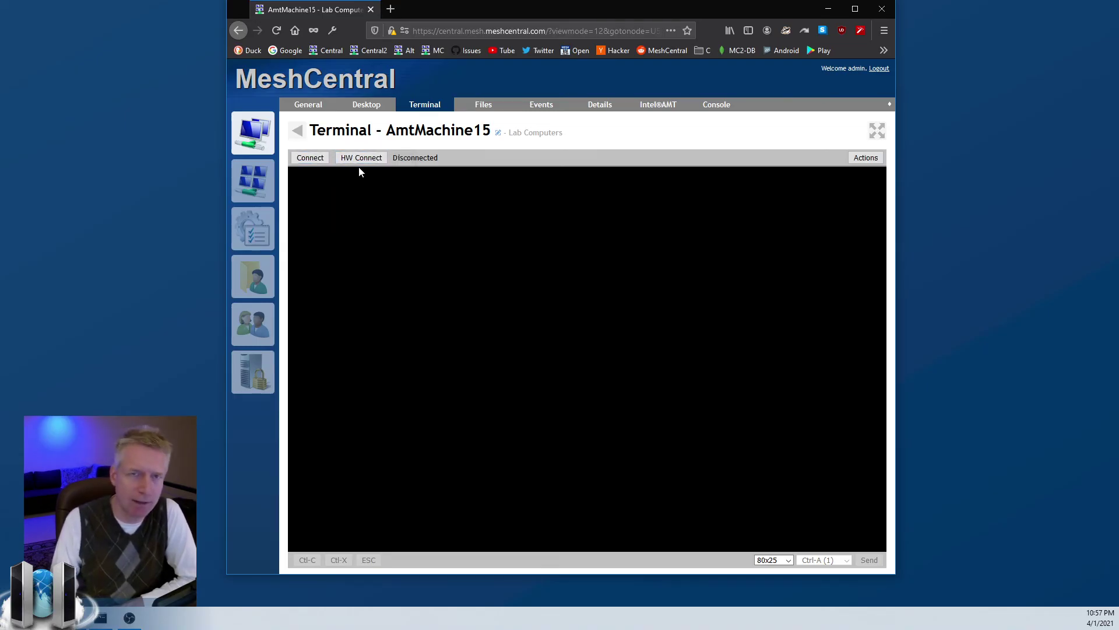
{"action": "left_click", "coordinate": [484, 105]}
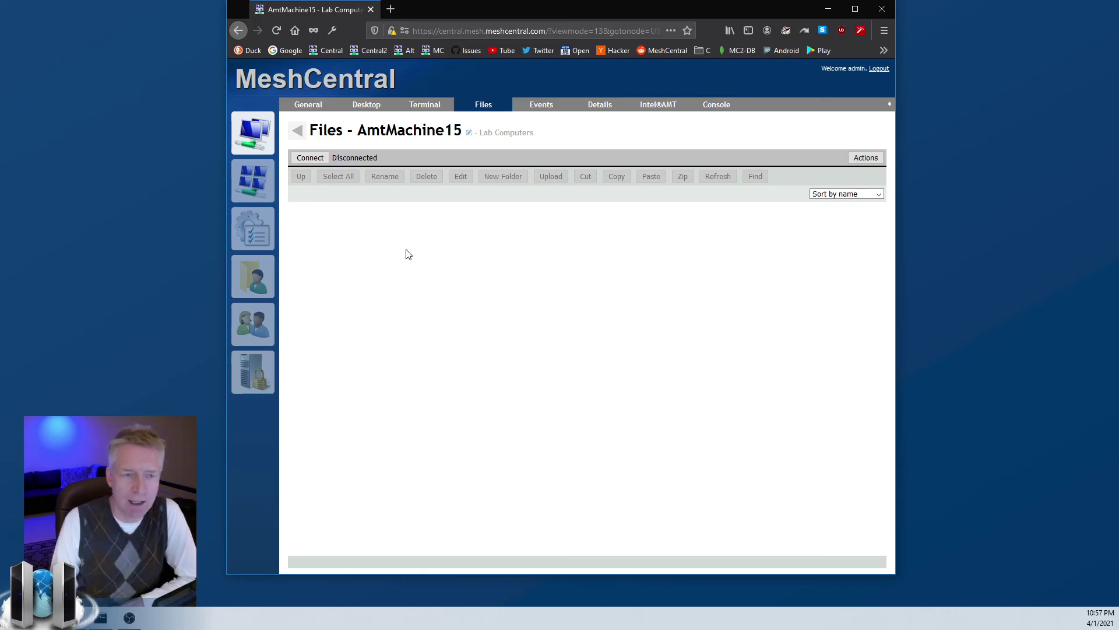
{"action": "left_click", "coordinate": [311, 158]}
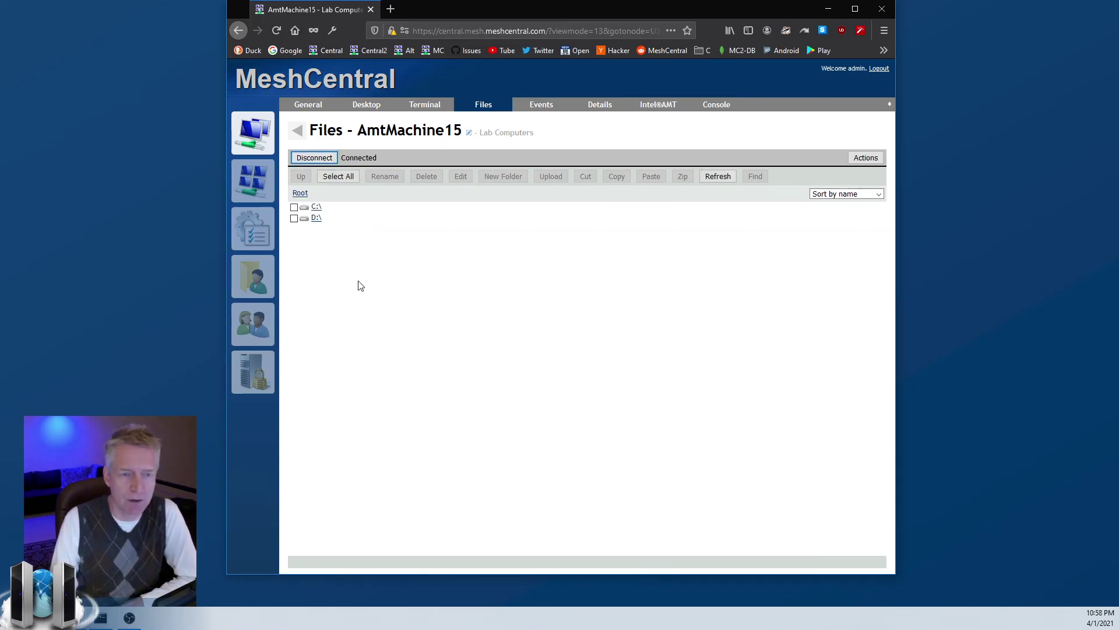
{"action": "left_click", "coordinate": [316, 207]}
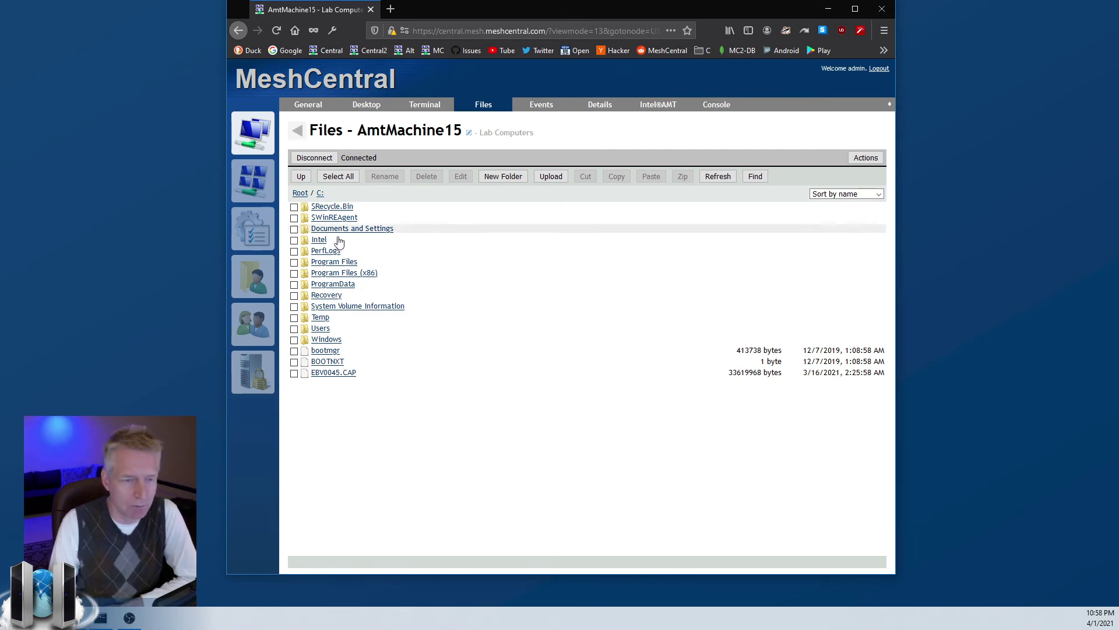
{"action": "left_click", "coordinate": [320, 318]}
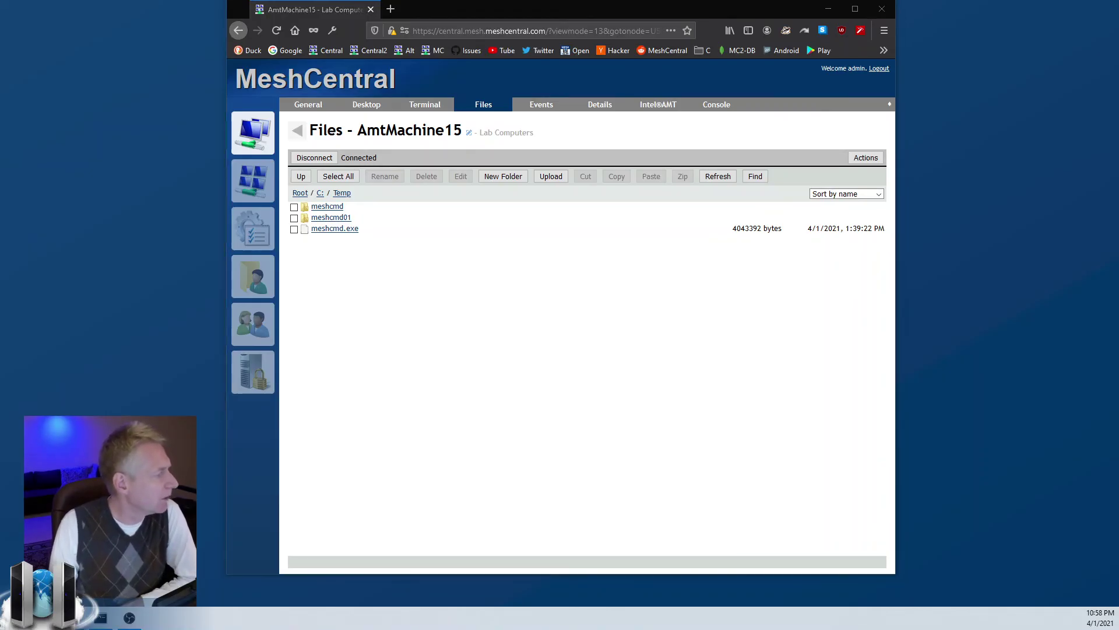
Upload the bio JPG into C:\Temp, then open the uploaded copy in Photos and close it
{"action": "left_click_drag", "start_coordinate": [227, 402], "coordinate": [387, 377]}
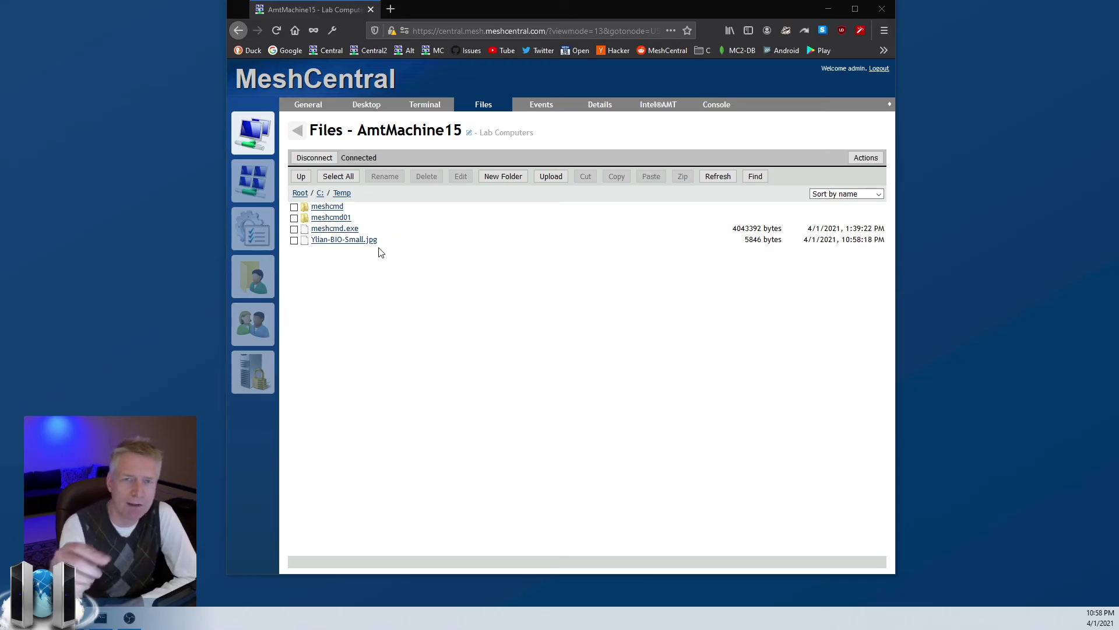
{"action": "left_click", "coordinate": [338, 247]}
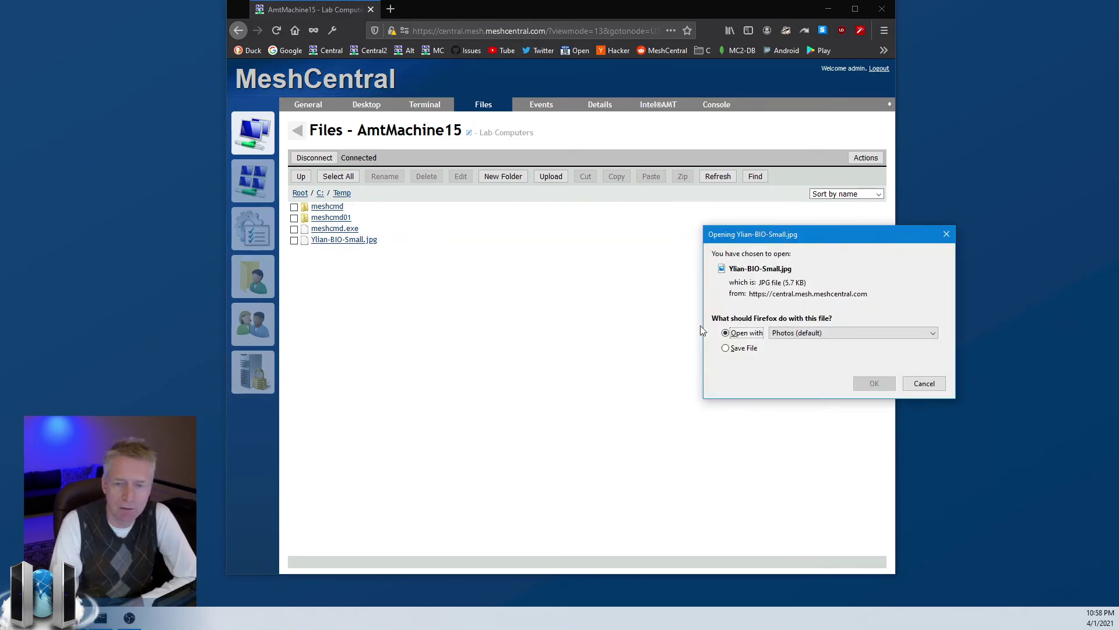
{"action": "left_click", "coordinate": [854, 381]}
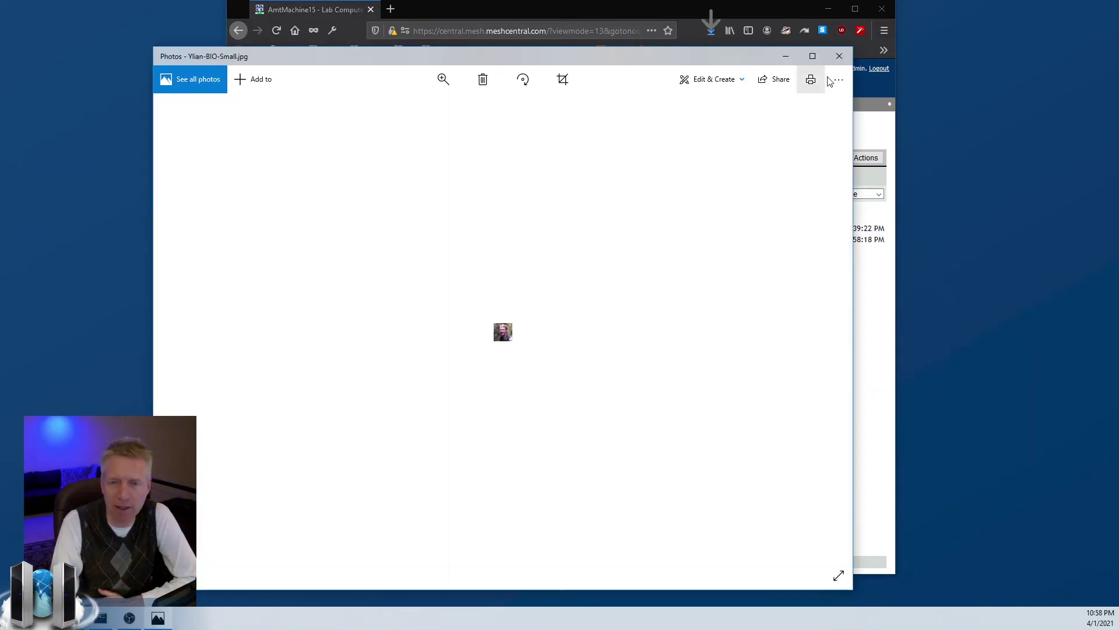
{"action": "left_click_drag", "start_coordinate": [852, 48], "coordinate": [445, 299]}
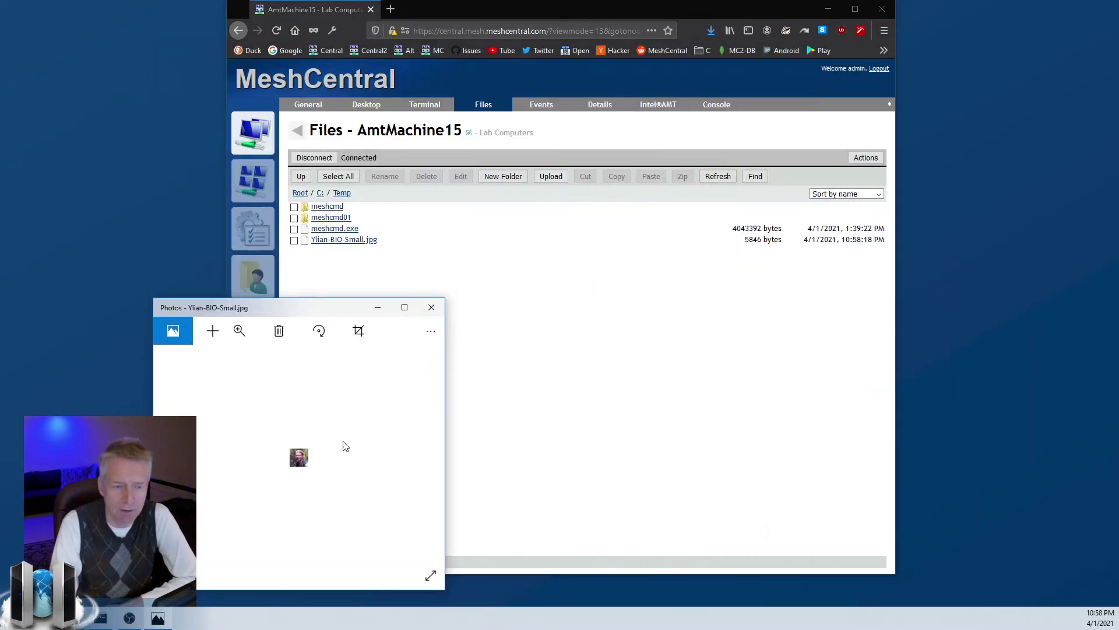
{"action": "left_click", "coordinate": [432, 307]}
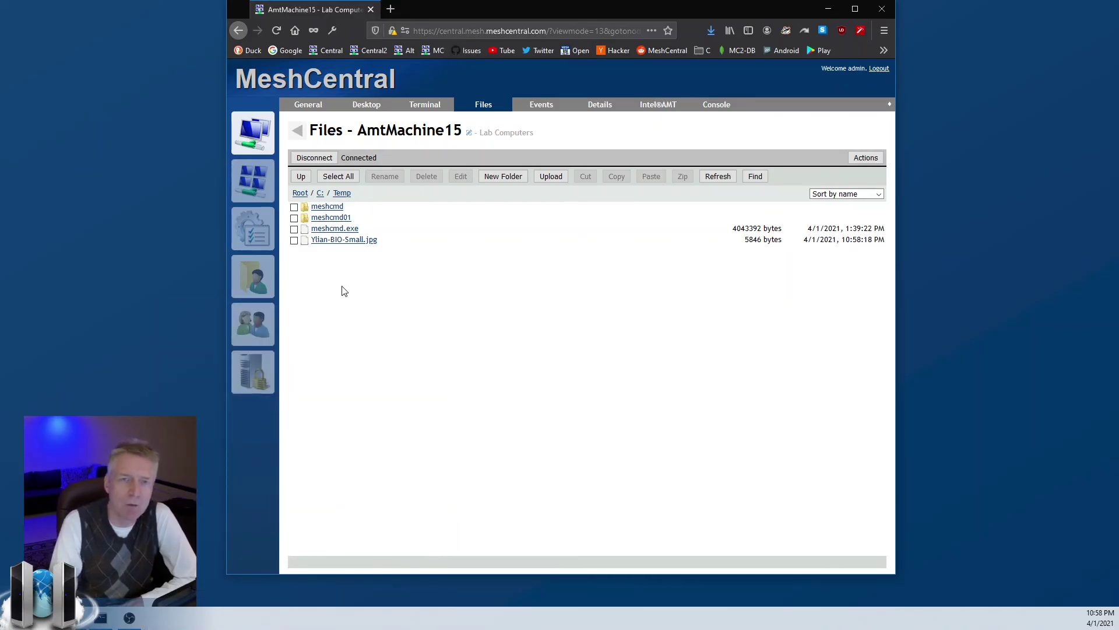
Zip meshcmd.exe and the bio photo into an archive named total.zip
{"action": "left_click", "coordinate": [294, 240]}
{"action": "left_click", "coordinate": [294, 229]}
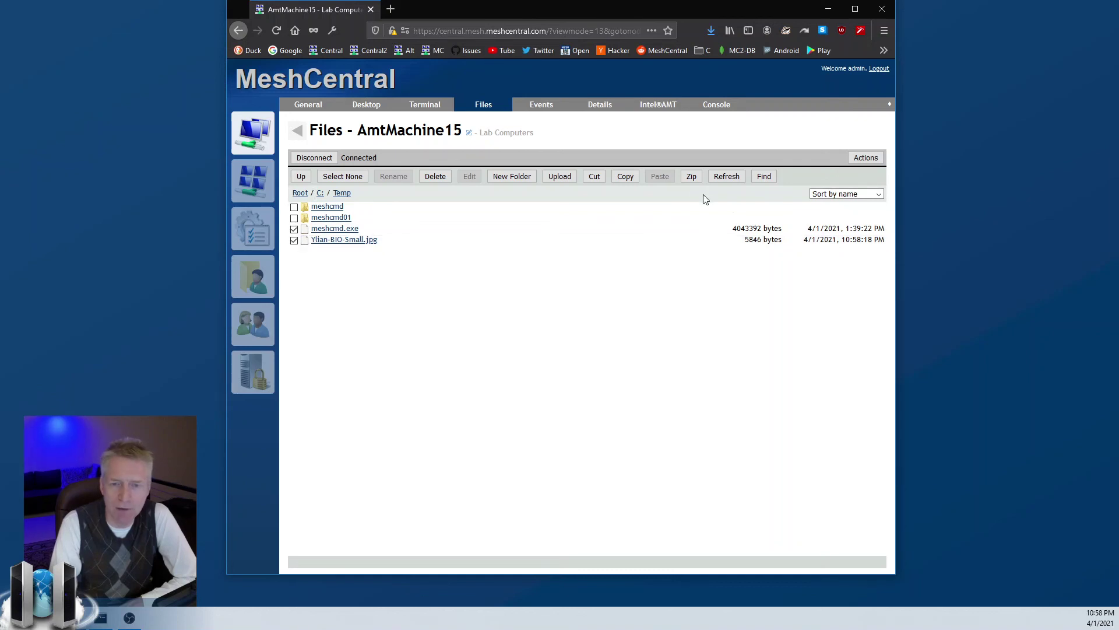
{"action": "left_click", "coordinate": [691, 176]}
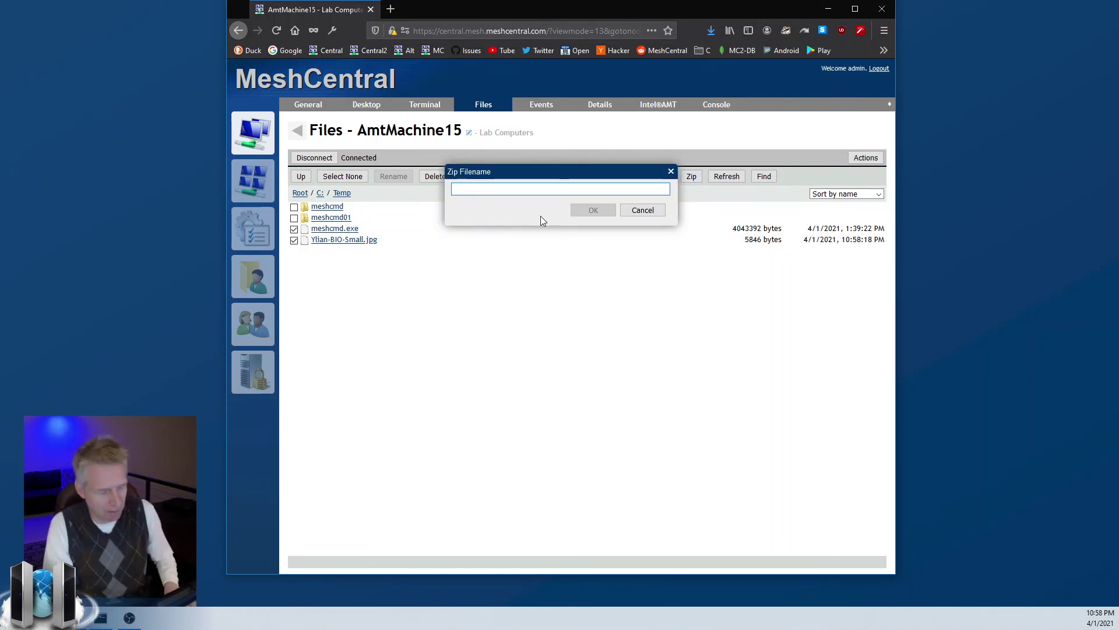
{"action": "type", "text": "total.zip"}
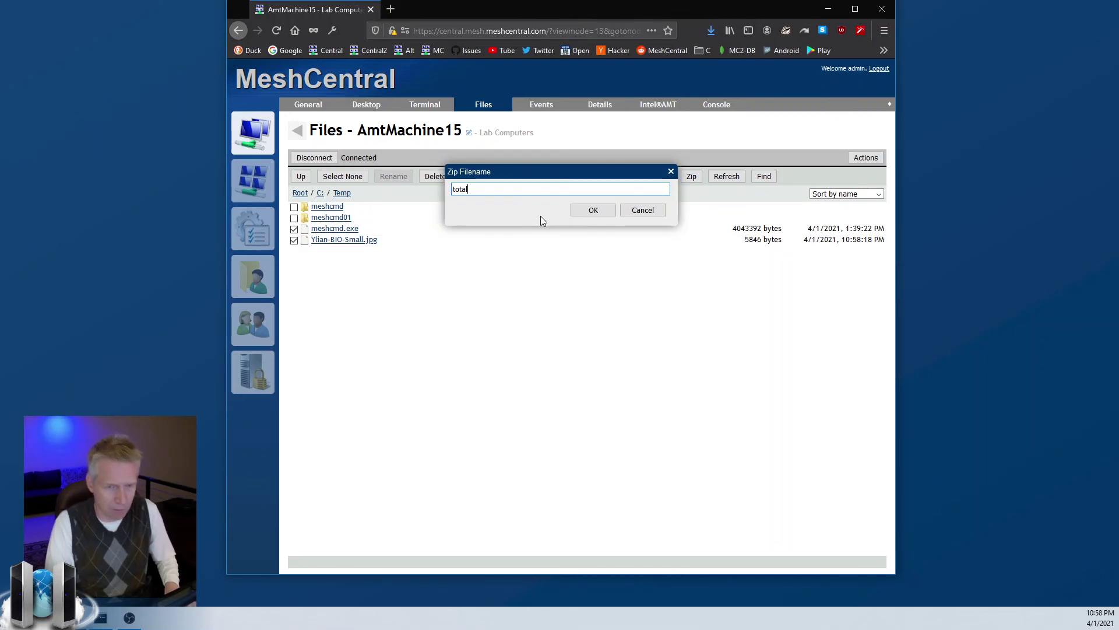
{"action": "left_click", "coordinate": [586, 209]}
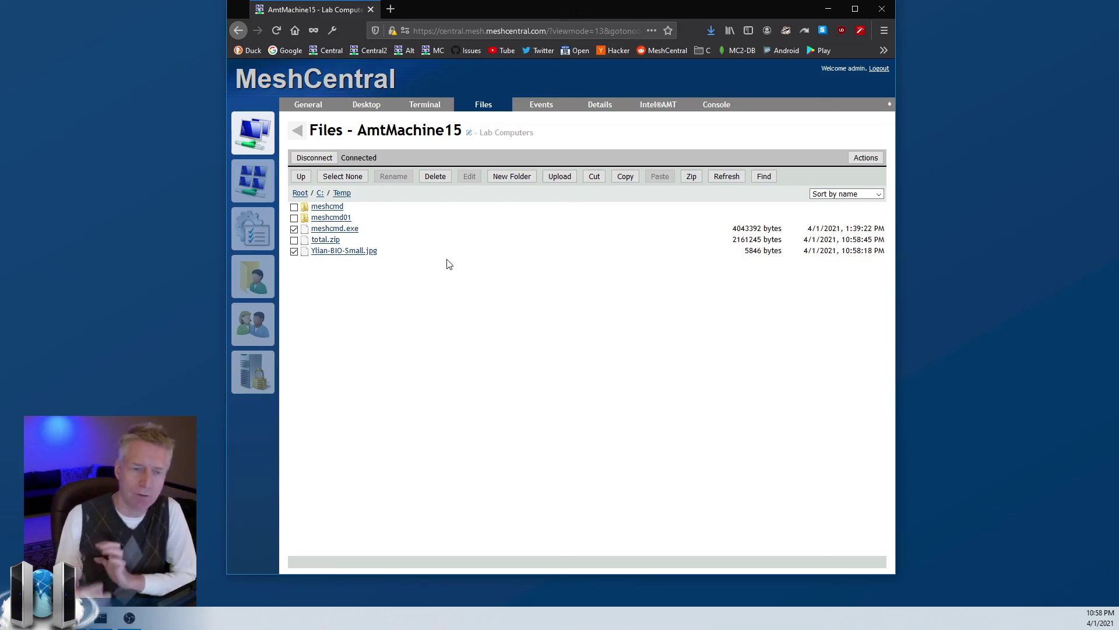
Open total.zip in WinRAR to check its contents, then close WinRAR
{"action": "left_click", "coordinate": [326, 241]}
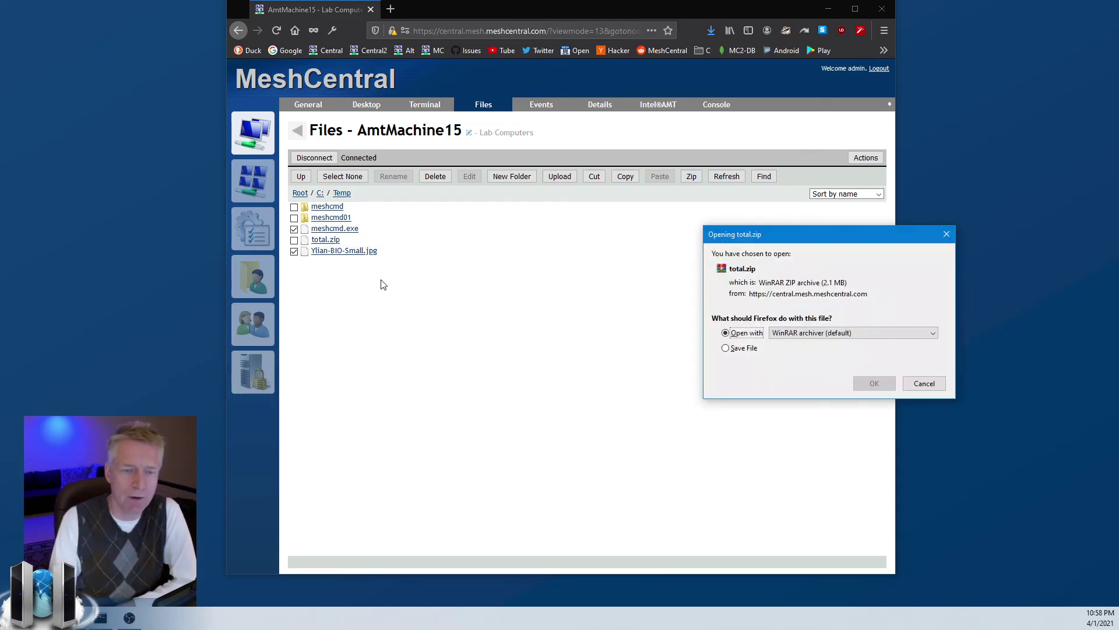
{"action": "left_click", "coordinate": [873, 383]}
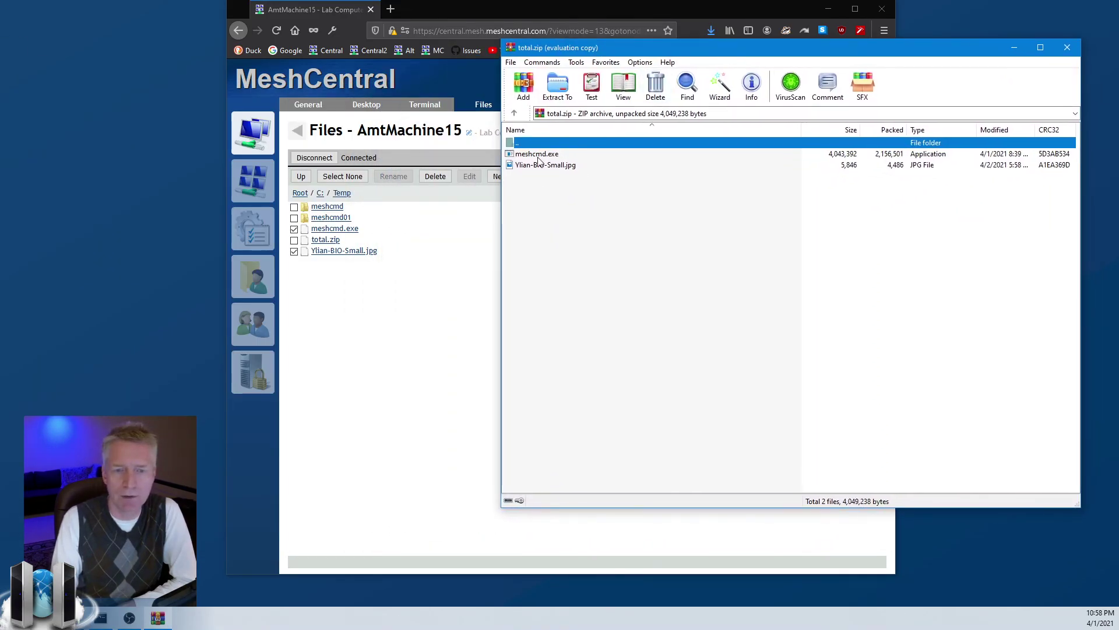
{"action": "left_click", "coordinate": [1076, 48]}
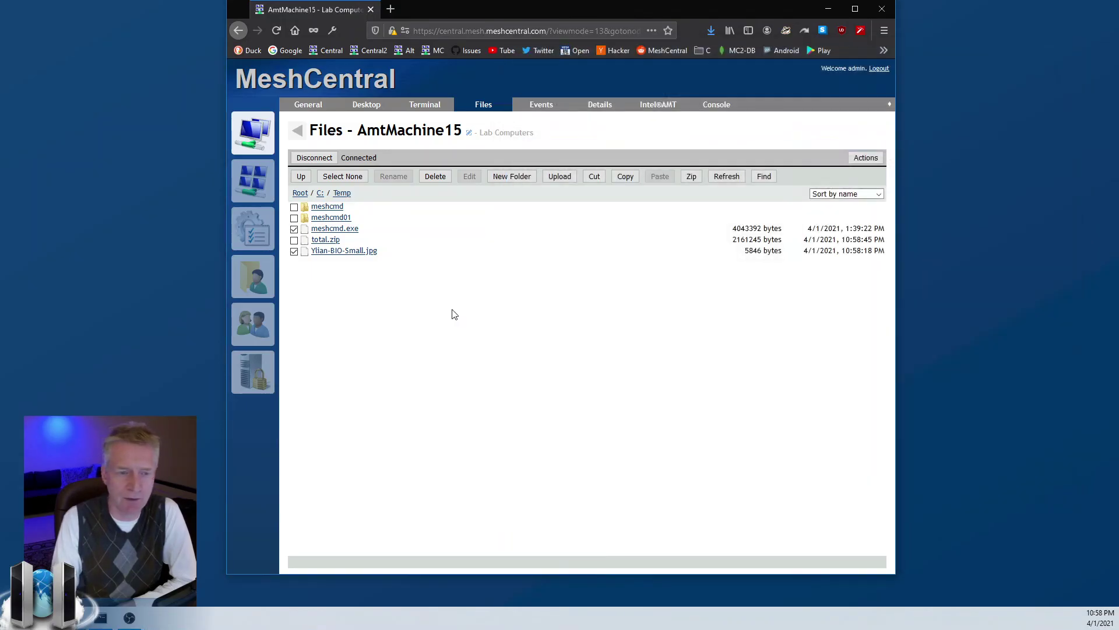
Clear the previous selection and delete total.zip from C:\Temp
{"action": "left_click", "coordinate": [294, 250]}
{"action": "left_click", "coordinate": [293, 229]}
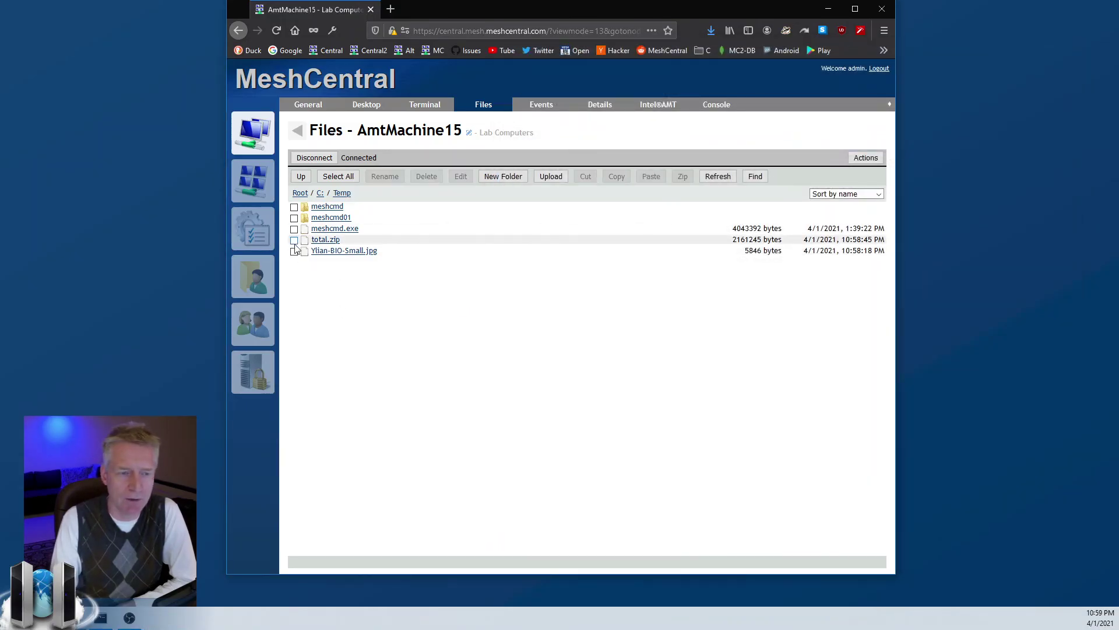
{"action": "left_click", "coordinate": [294, 239]}
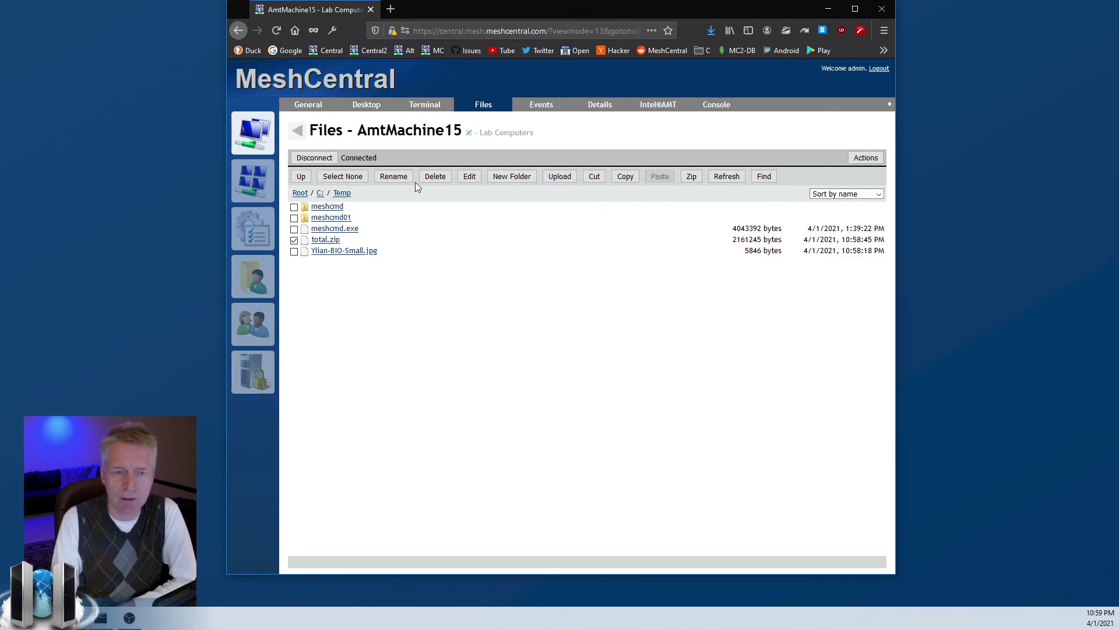
{"action": "left_click", "coordinate": [435, 177]}
{"action": "left_click", "coordinate": [591, 213]}
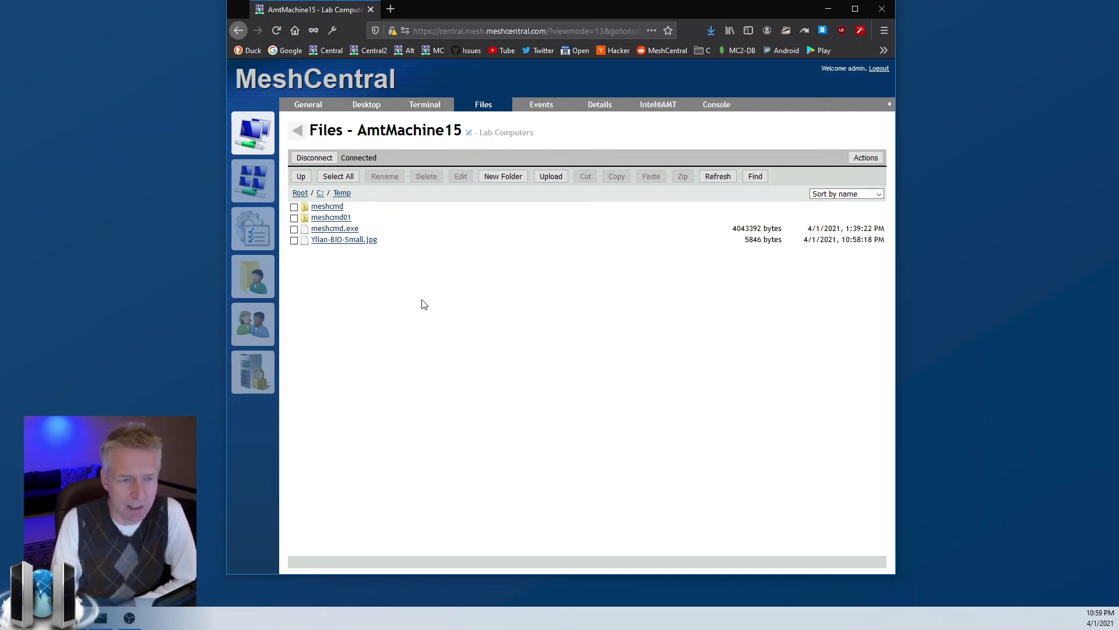
Delete the bio JPG, leaving its name unchanged after a cancelled rename
{"action": "left_click", "coordinate": [293, 239]}
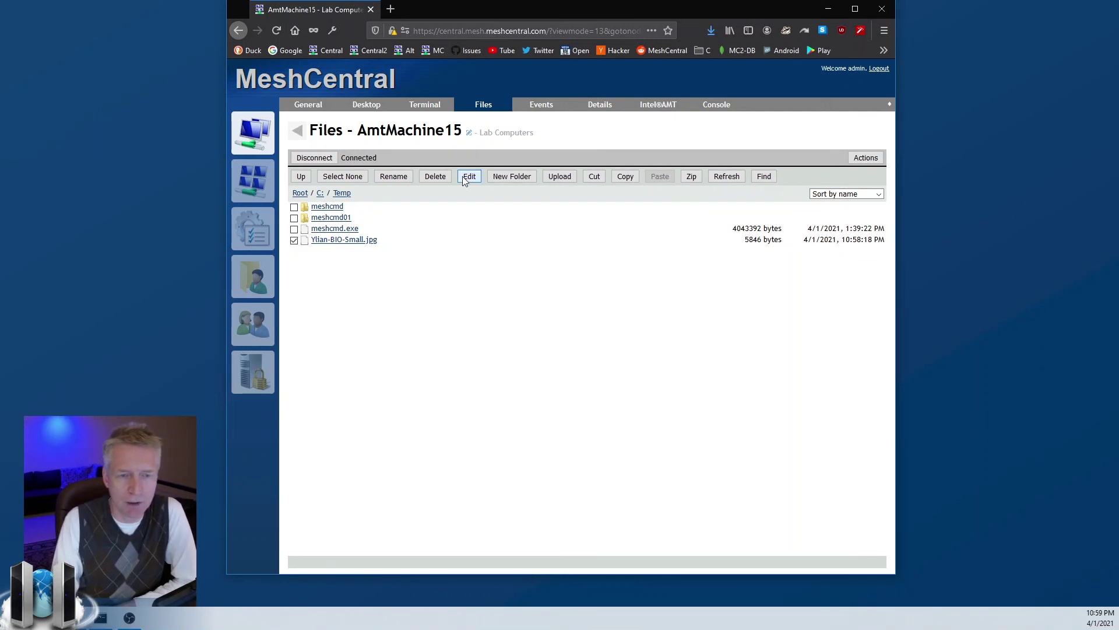
{"action": "left_click", "coordinate": [394, 176]}
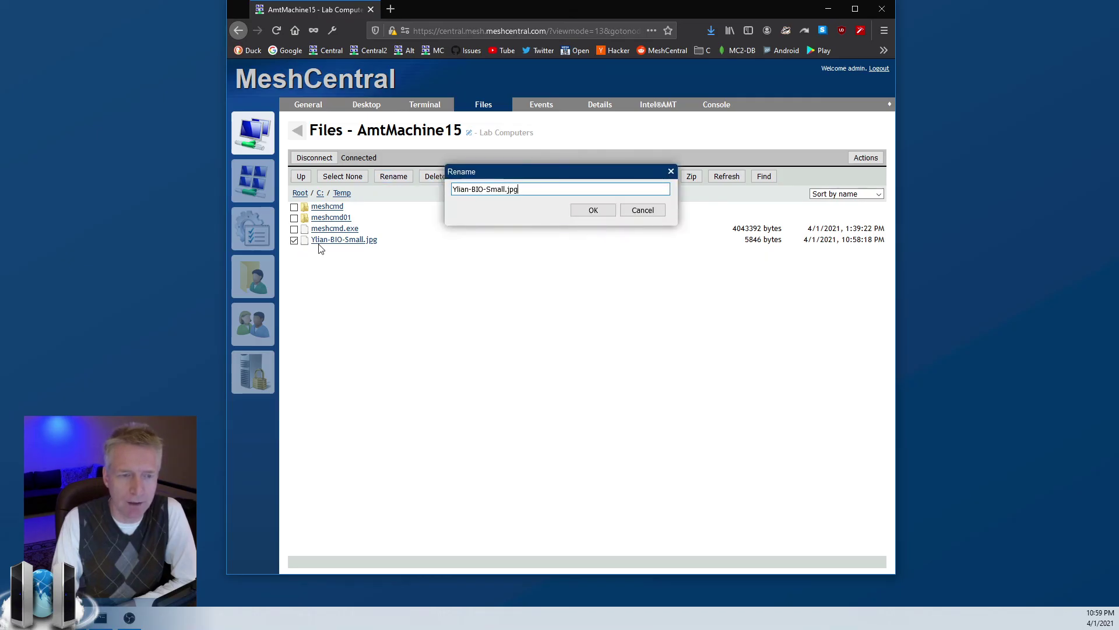
{"action": "left_click", "coordinate": [641, 210]}
{"action": "left_click", "coordinate": [432, 176]}
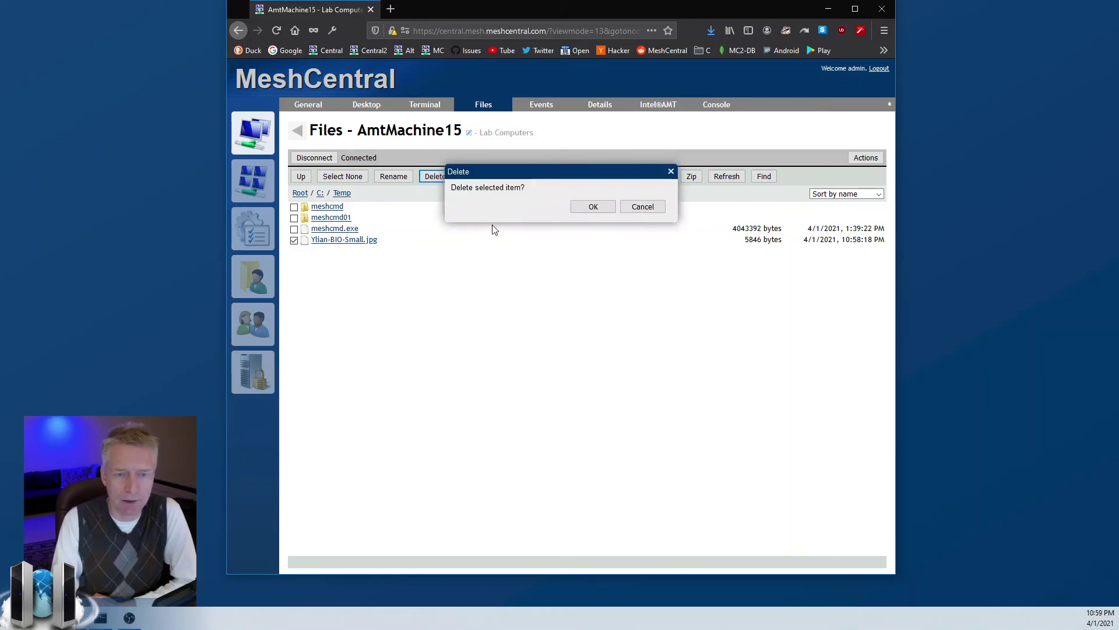
{"action": "left_click", "coordinate": [575, 208]}
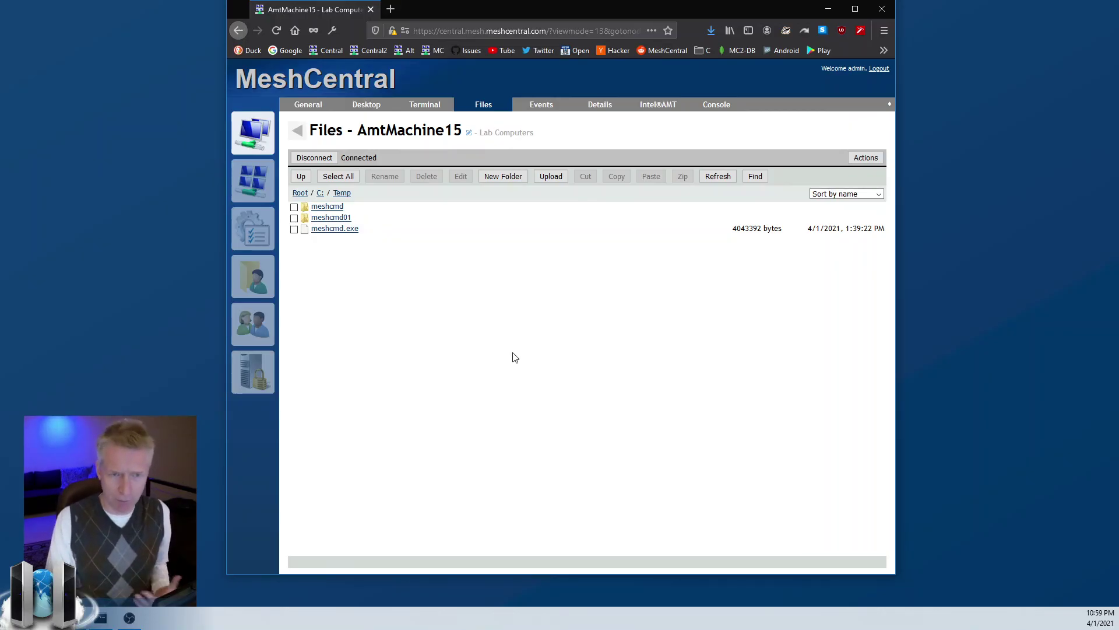
Open AmtMachine15's Desktop tab in a new tab and detach it into its own window
{"action": "left_click_drag", "start_coordinate": [461, 18], "coordinate": [272, 30]}
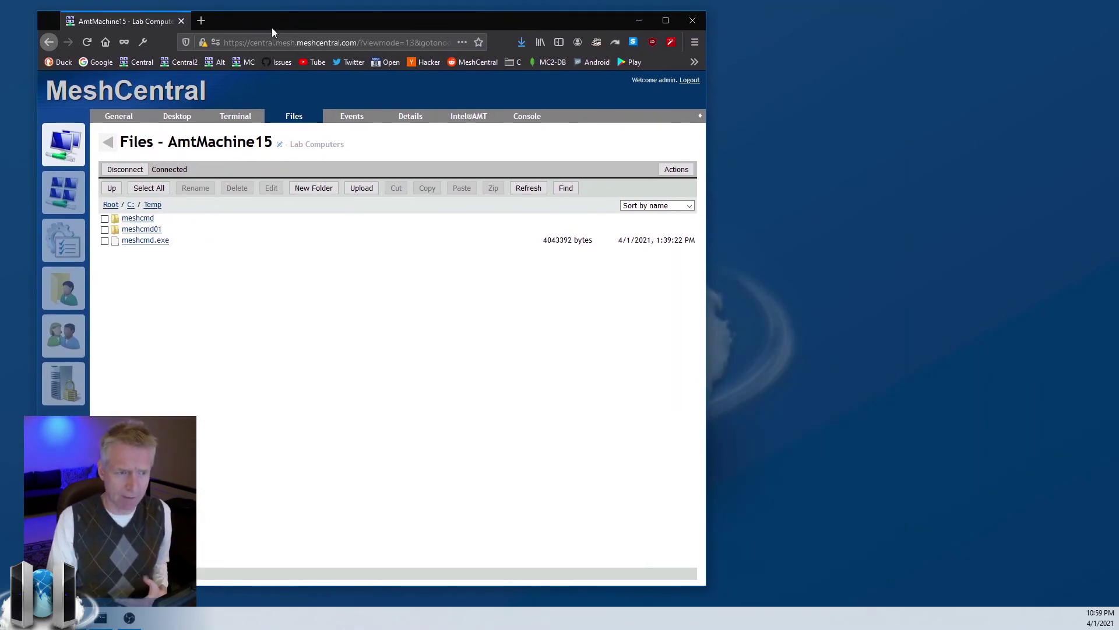
{"action": "right_click", "coordinate": [185, 118]}
{"action": "left_click", "coordinate": [179, 120], "text": "ctrl"}
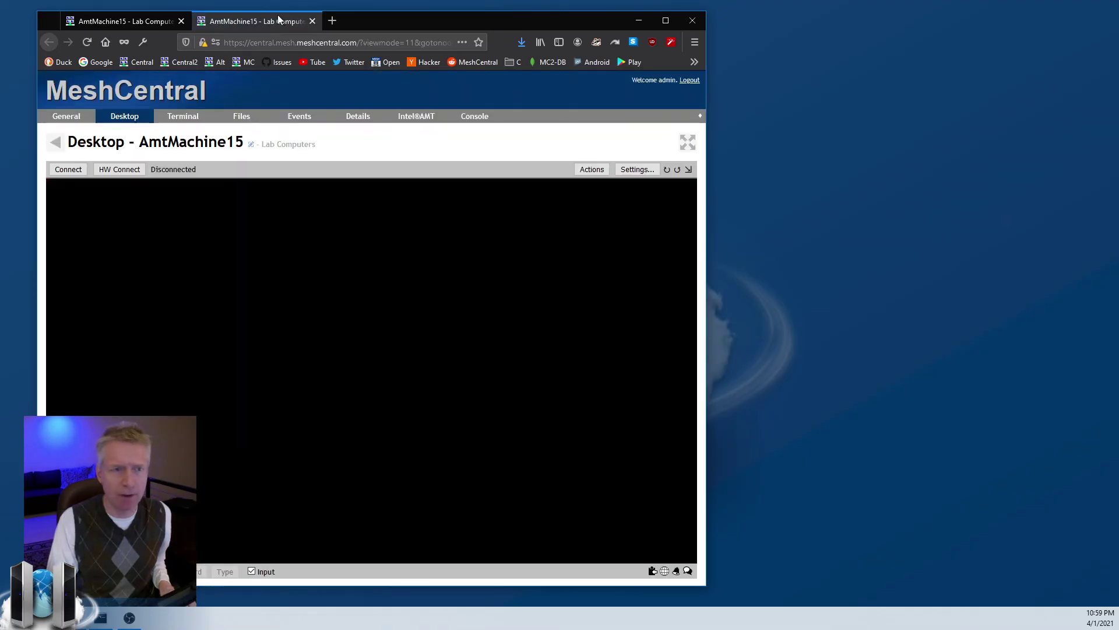
{"action": "left_click_drag", "start_coordinate": [278, 20], "coordinate": [637, 26]}
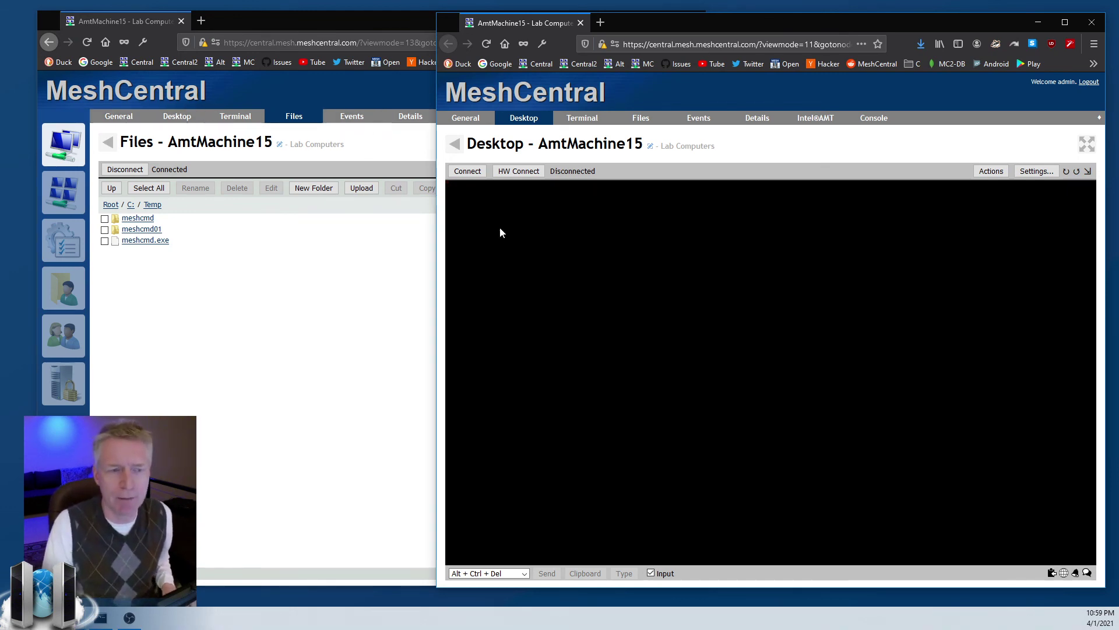
Connect the remote desktop and arrange it beside the Files window
{"action": "left_click", "coordinate": [470, 172]}
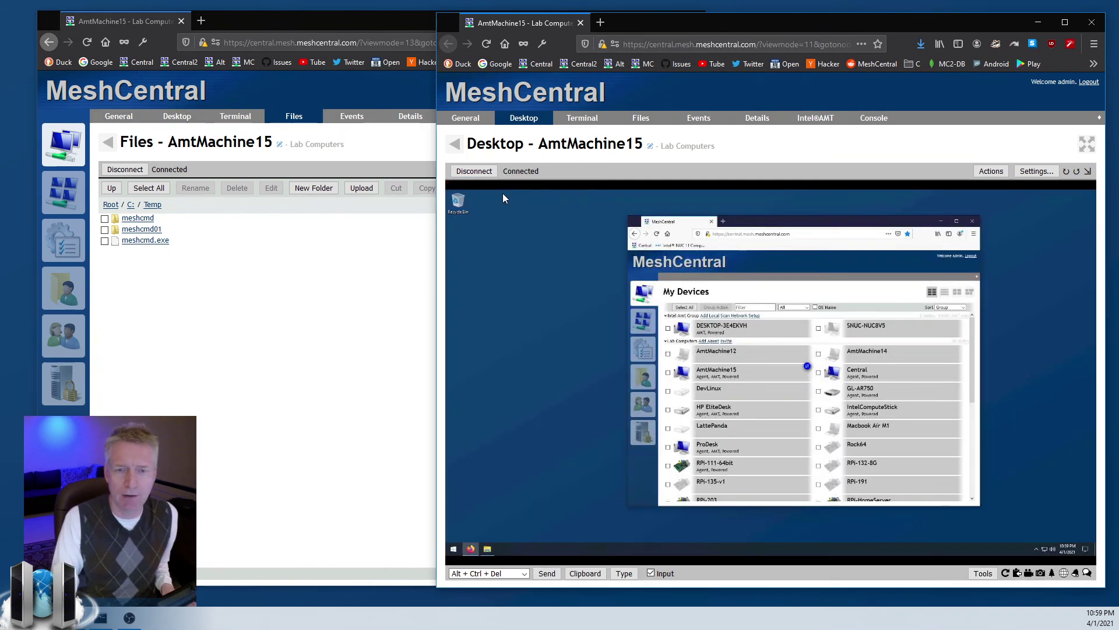
{"action": "left_click_drag", "start_coordinate": [739, 20], "coordinate": [744, 26]}
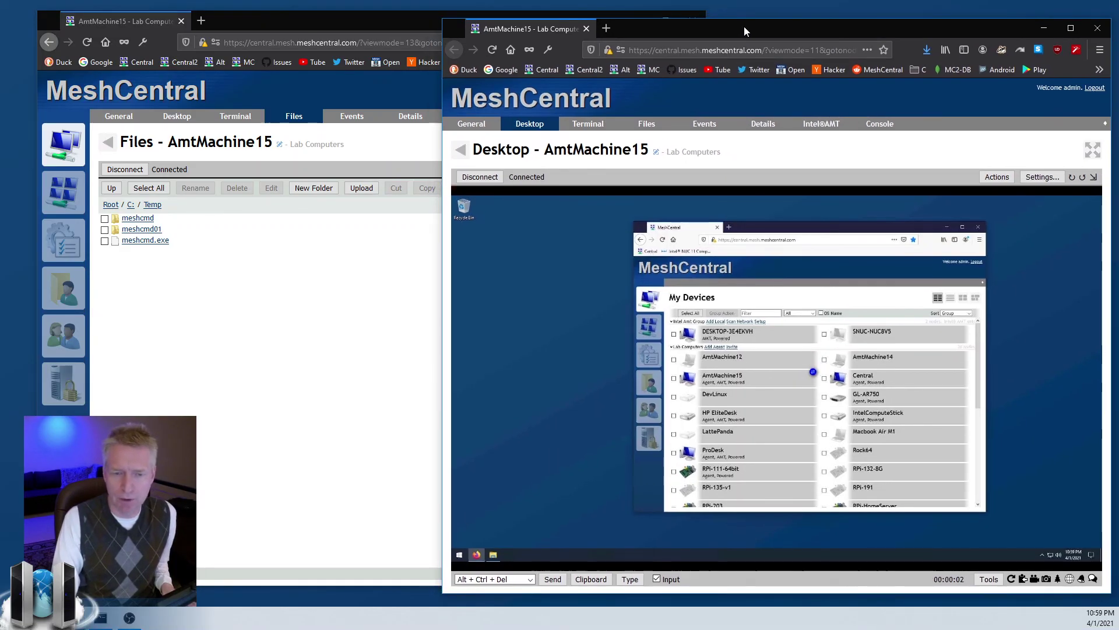
{"action": "left_click_drag", "start_coordinate": [787, 233], "coordinate": [825, 231]}
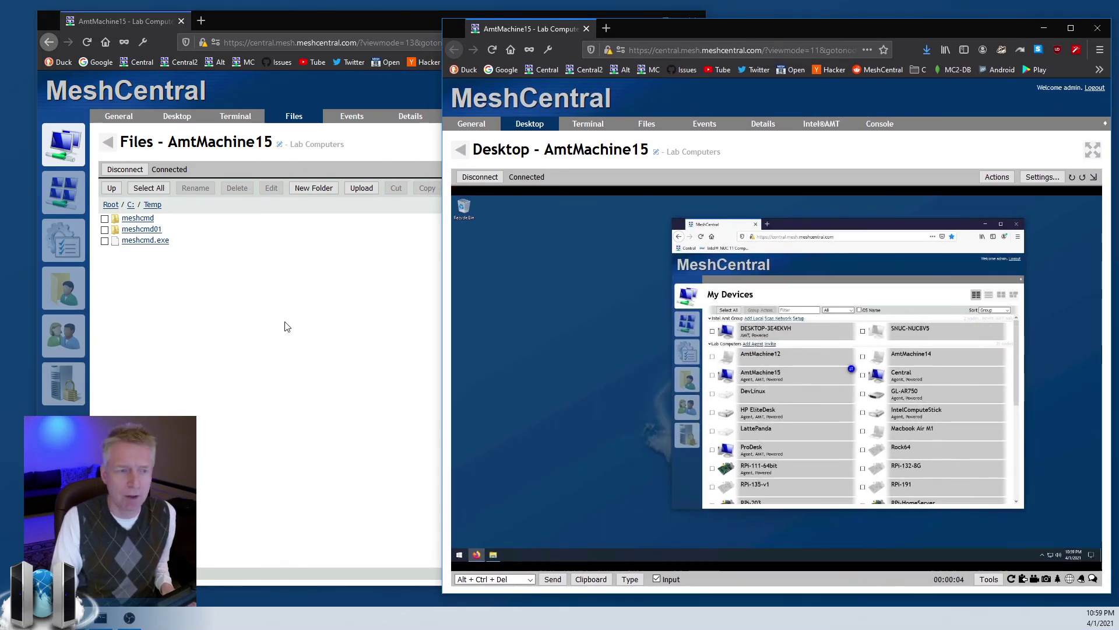
{"action": "left_click", "coordinate": [157, 247]}
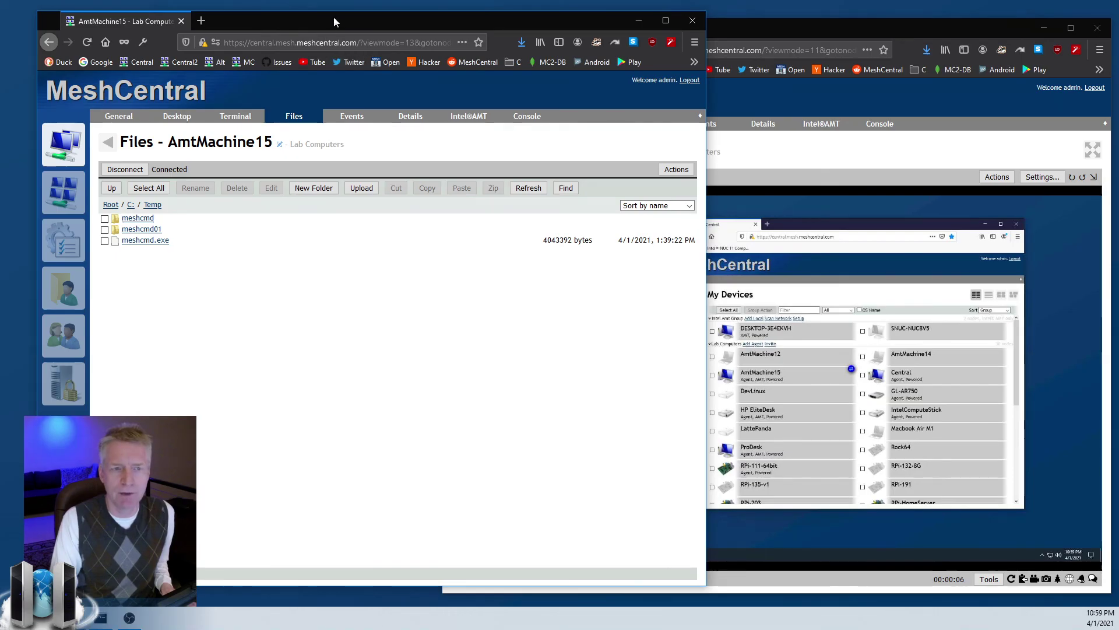
{"action": "left_click_drag", "start_coordinate": [334, 16], "coordinate": [318, 21]}
{"action": "left_click", "coordinate": [734, 35]}
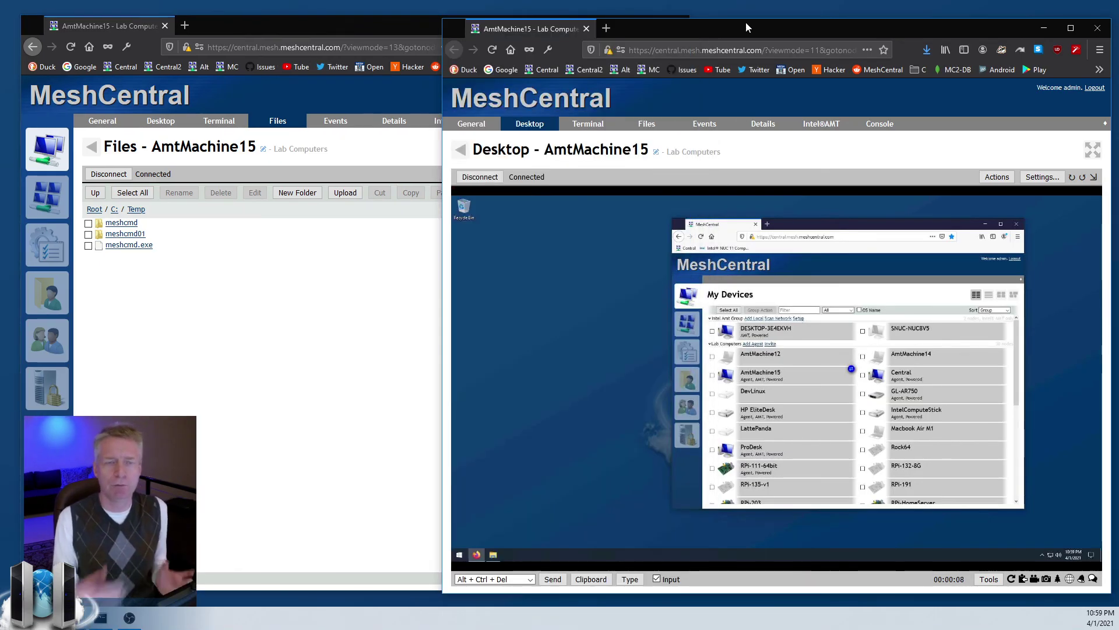